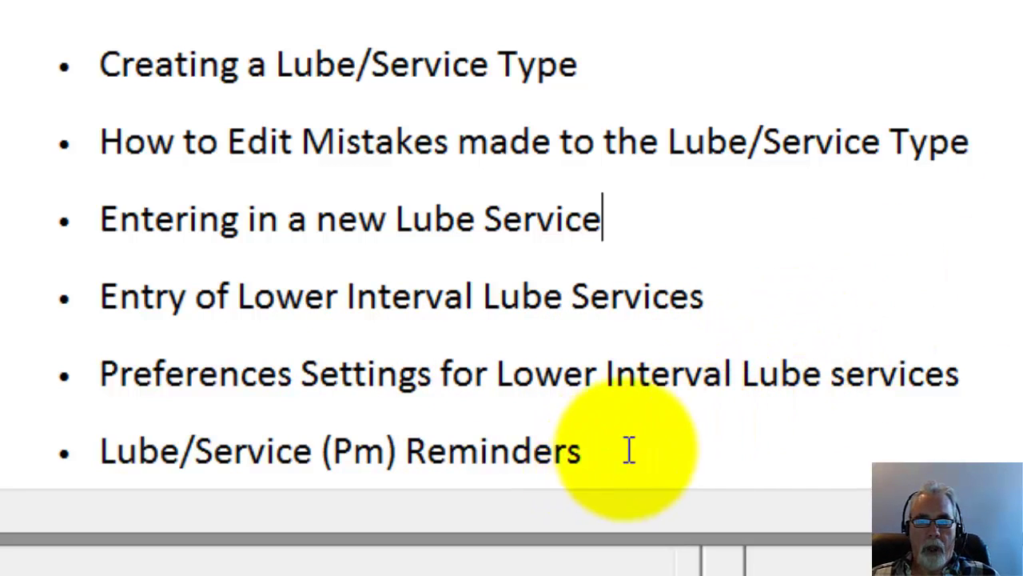
# Add a new bullet for the Lube/Service reports topic at the end of the outline list
pyautogui.click(628, 450)
pyautogui.scroll(-1, 631, 434)
pyautogui.write('Lube')
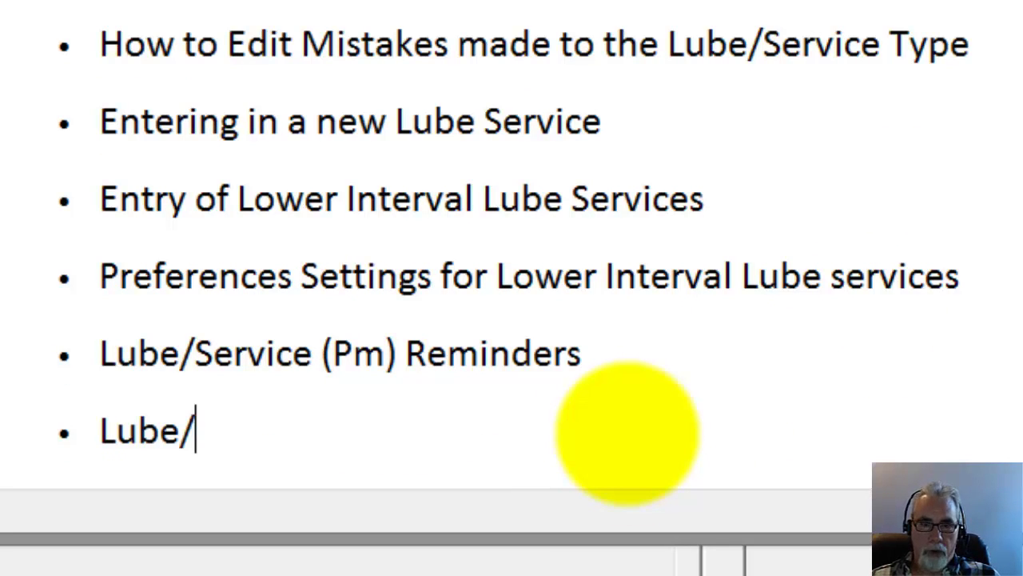
pyautogui.write('/Serice')
pyautogui.press('BackSpace')
pyautogui.press('BackSpace')
pyautogui.press('BackSpace')
pyautogui.write('ve REports')
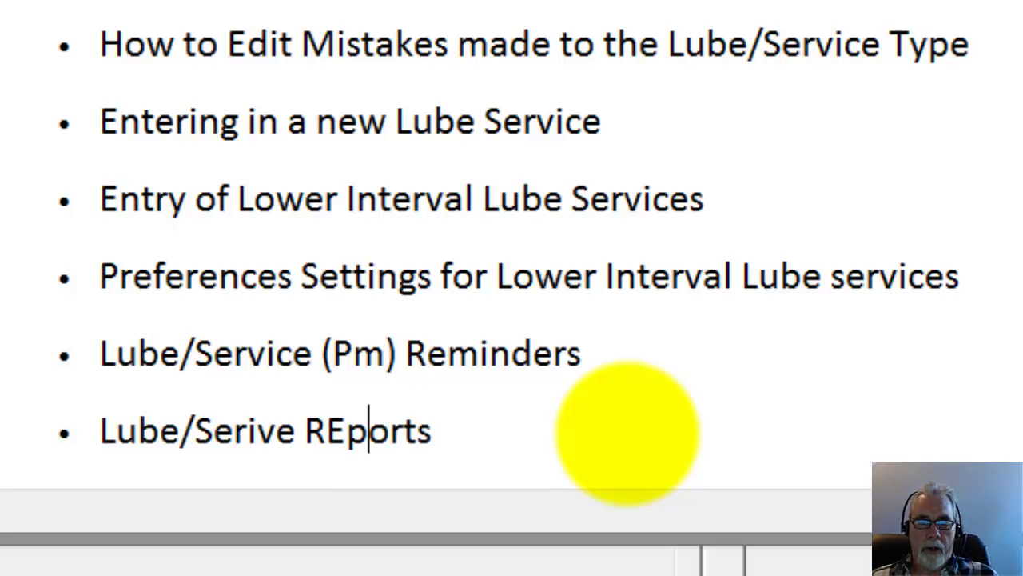
# Correct the capitalization and spelling of the last bullet so it reads "Lube/Service Reports"
pyautogui.press('BackSpace')
pyautogui.write('e')
pyautogui.press('Left')
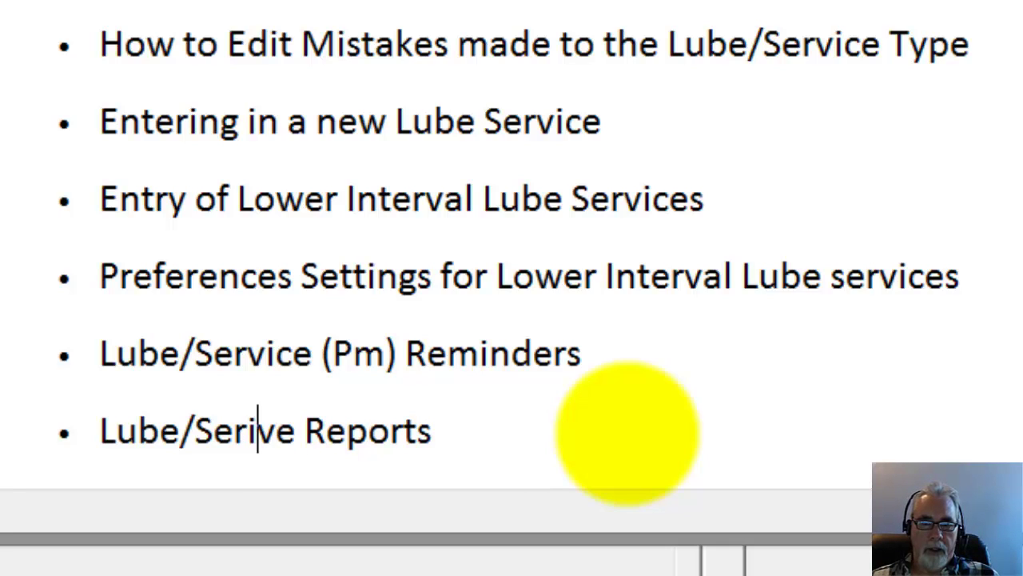
pyautogui.press('Left')
pyautogui.press('Left')
pyautogui.press('Left')
pyautogui.press('Left')
pyautogui.press('BackSpace')
pyautogui.write('vice')
pyautogui.press('Delete')
pyautogui.press('Delete')
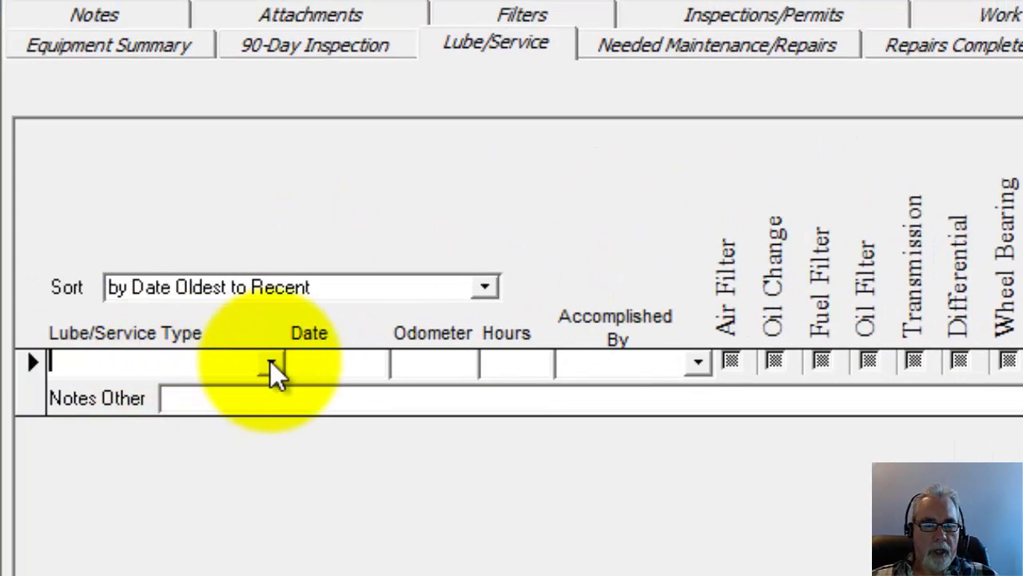
# In TATEMS, enter "5000 Mile" as the type of a new lube/service entry and accept adding it to the list
pyautogui.click(503, 42)
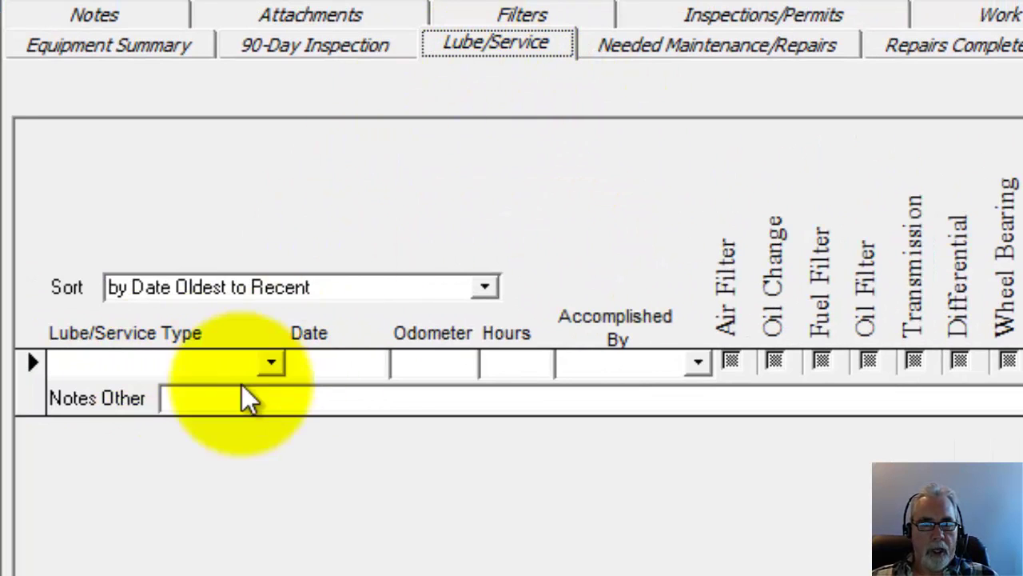
pyautogui.click(272, 364)
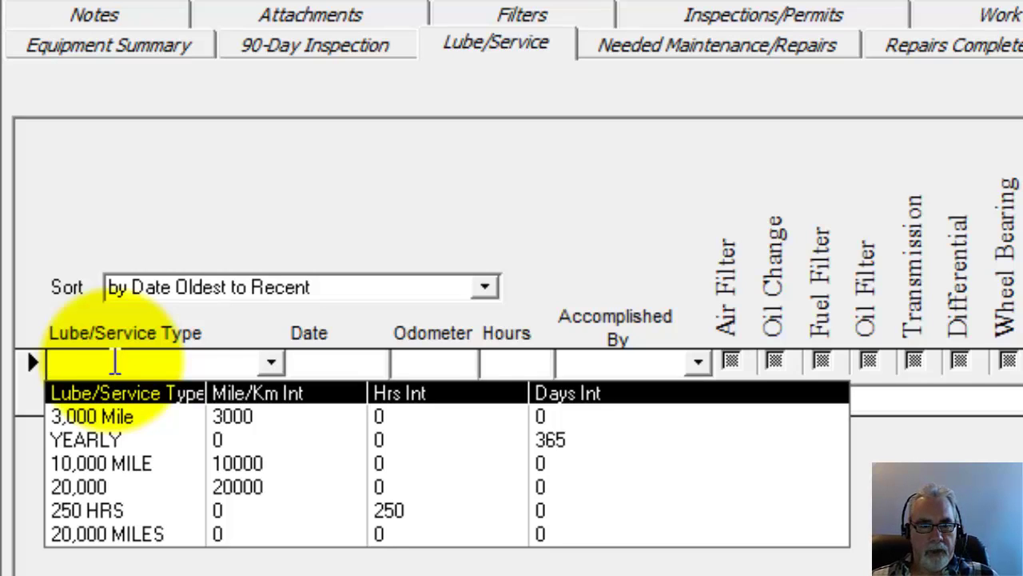
pyautogui.write('5000 Mile')
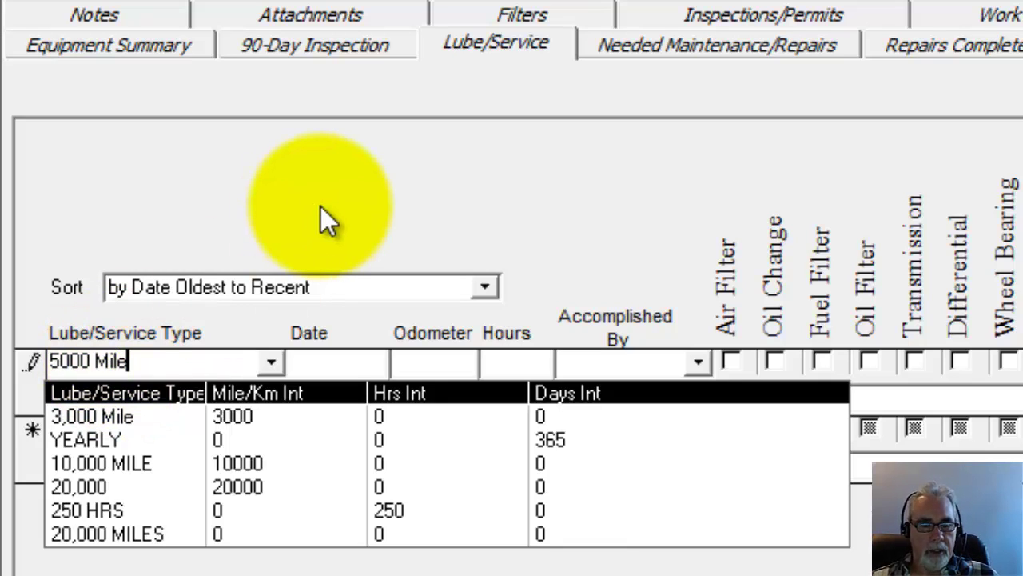
pyautogui.press('Return')
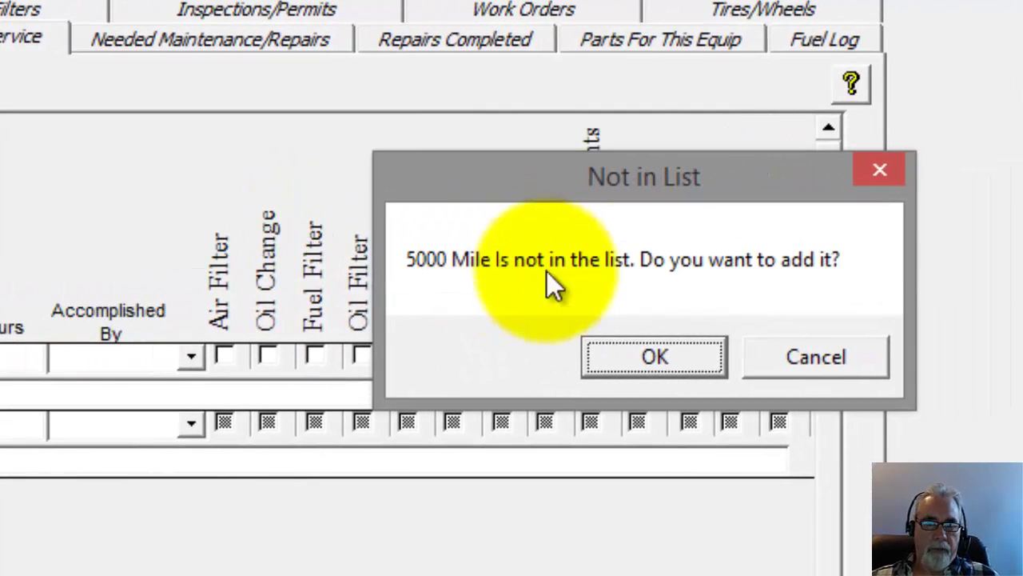
pyautogui.click(678, 367)
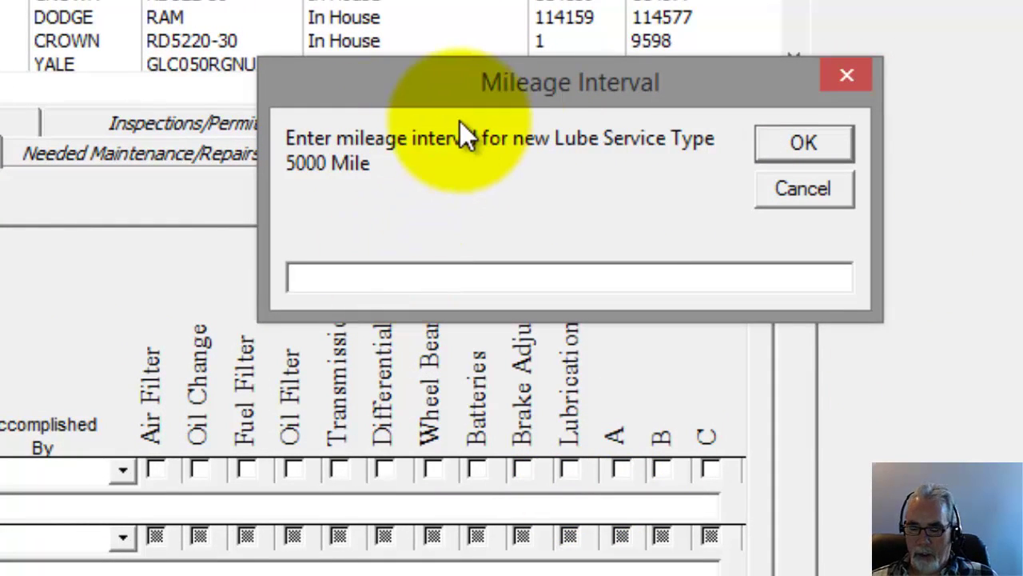
# Set the new 5000 Mile type's mileage interval to 5000 and leave its hours and days intervals blank
pyautogui.write('5000')
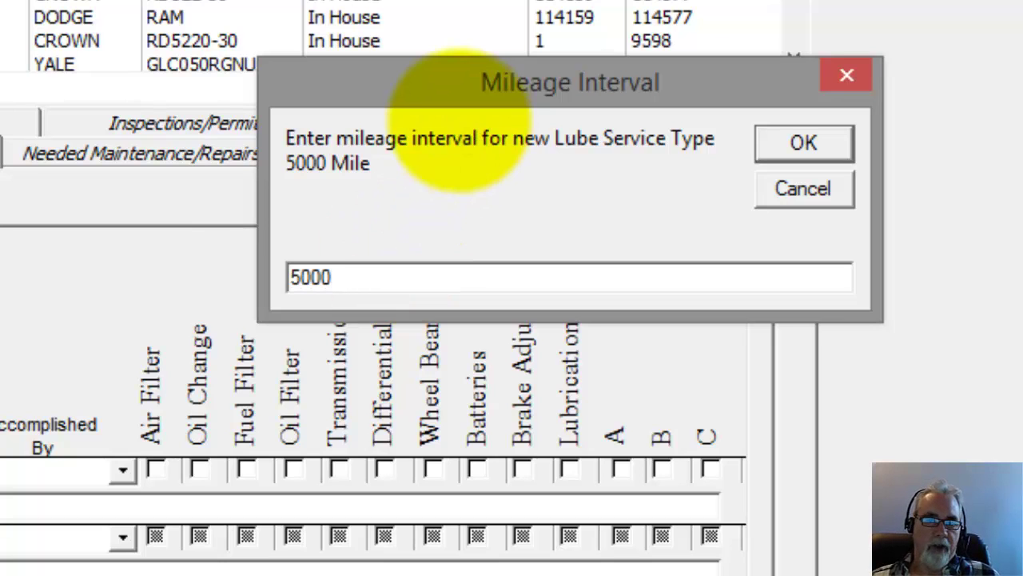
pyautogui.moveTo(472, 83); pyautogui.dragTo(403, 85)
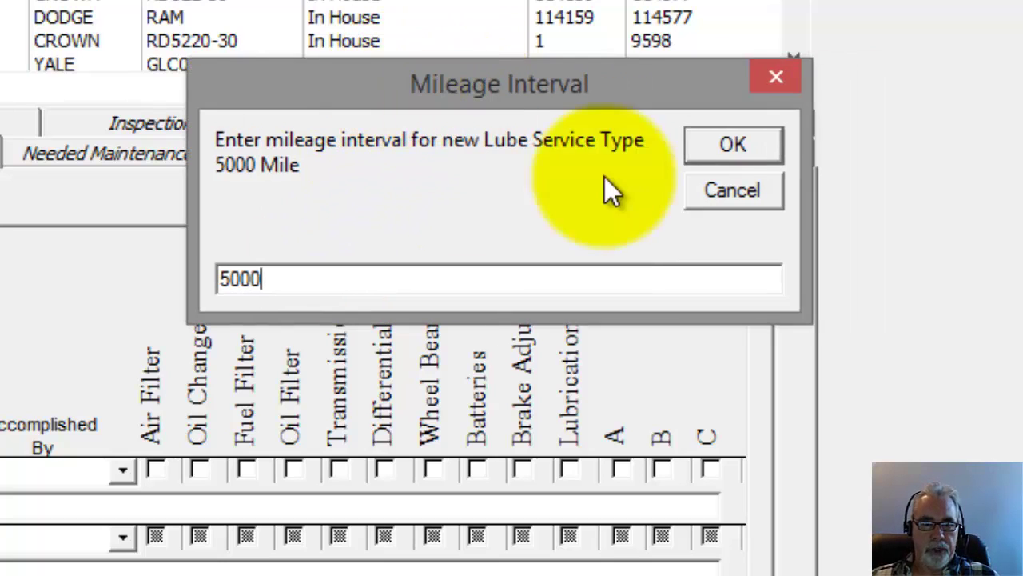
pyautogui.click(738, 143)
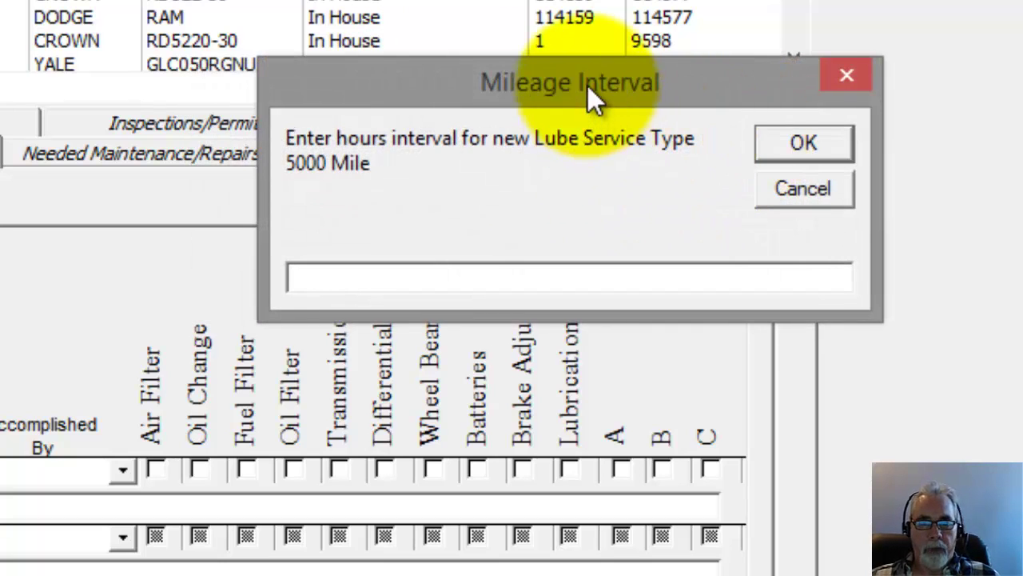
pyautogui.moveTo(588, 83); pyautogui.dragTo(540, 85)
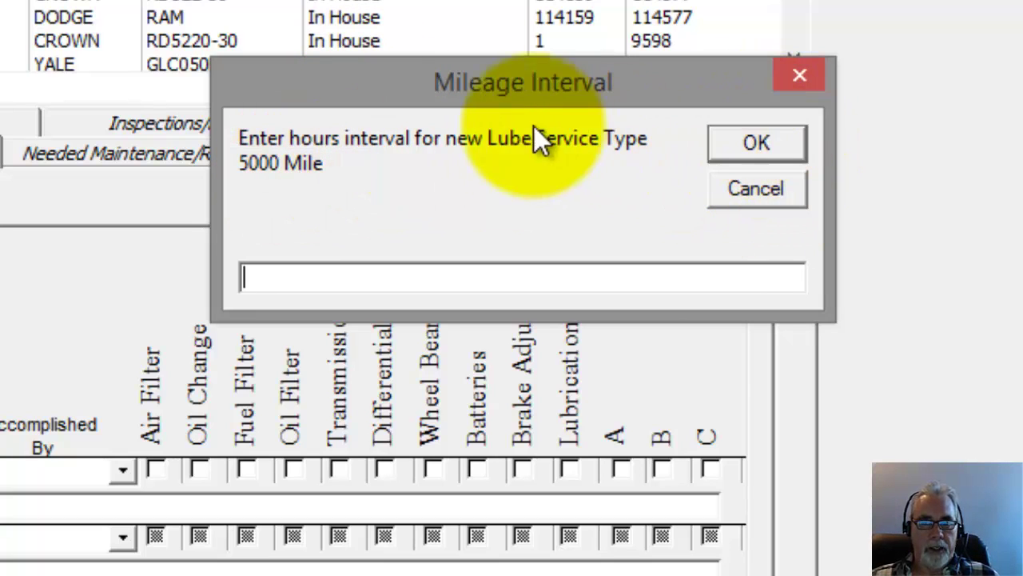
pyautogui.click(757, 143)
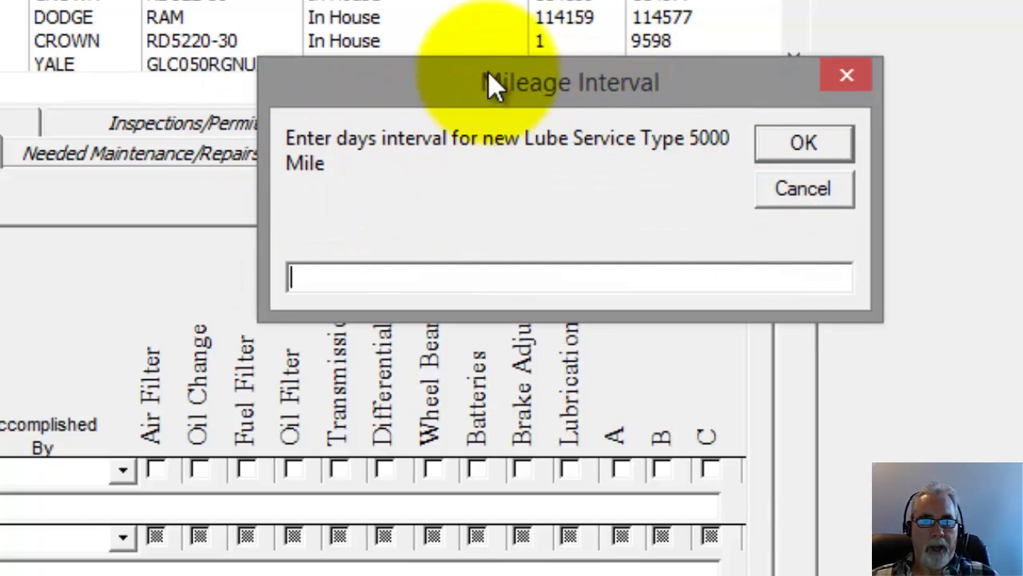
pyautogui.moveTo(488, 72); pyautogui.dragTo(466, 77)
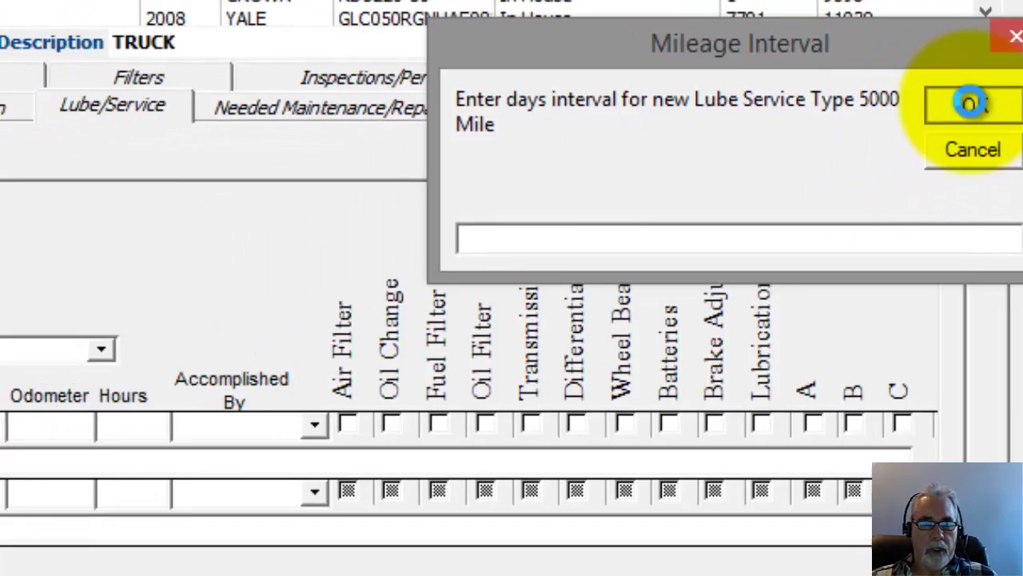
pyautogui.click(782, 152)
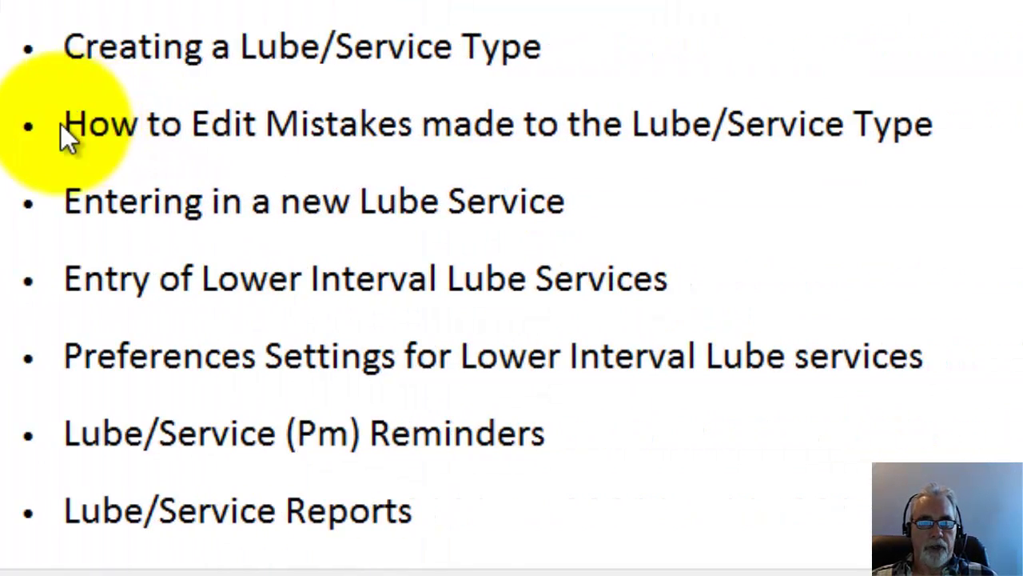
# Open the dropdown list maintenance form for Lube/Service Types
pyautogui.moveTo(133, 128); pyautogui.dragTo(956, 137)
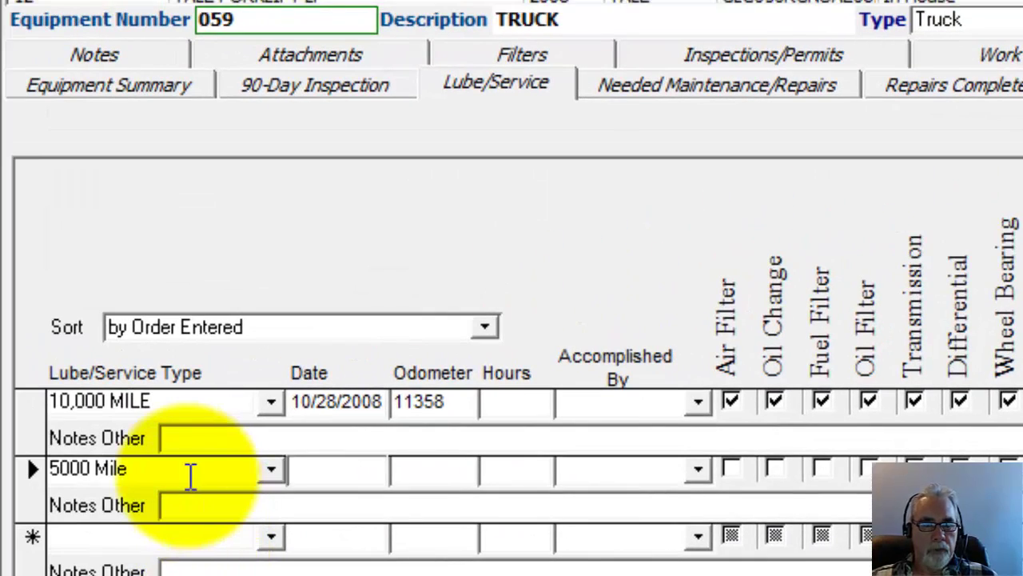
pyautogui.click(139, 467)
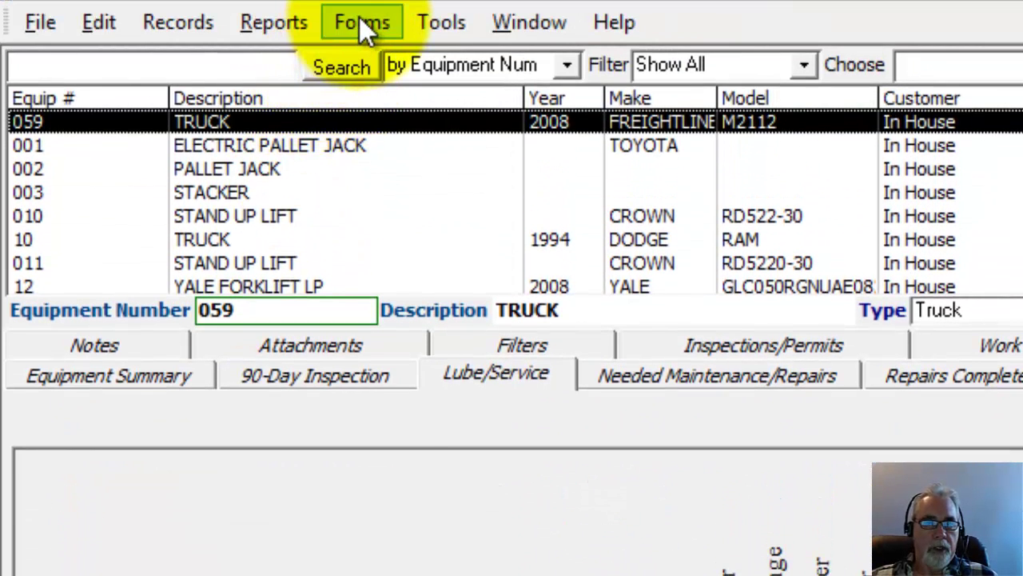
pyautogui.click(361, 21)
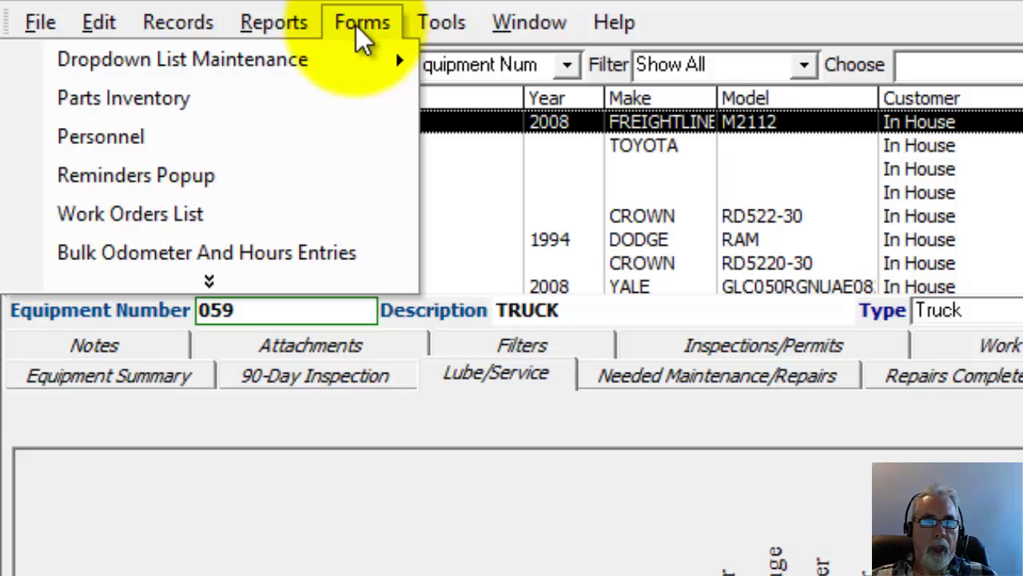
pyautogui.moveTo(327, 66)
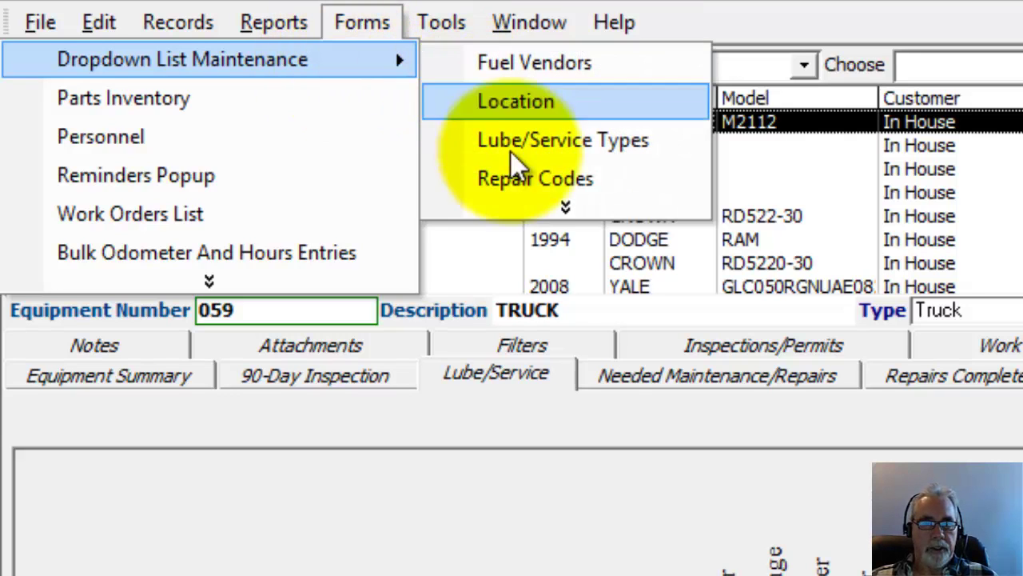
pyautogui.click(528, 212)
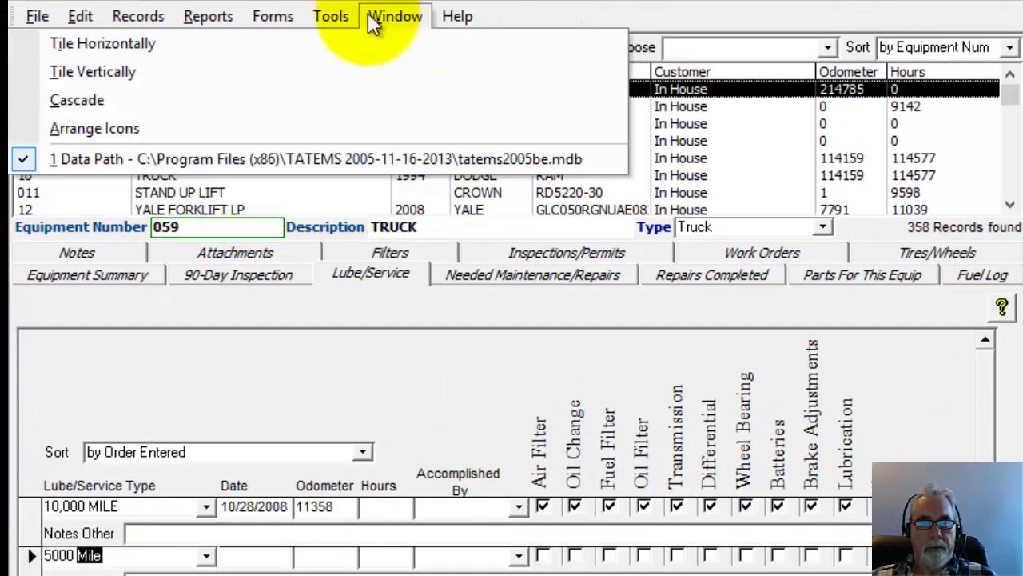
pyautogui.moveTo(418, 19)
pyautogui.moveTo(283, 23)
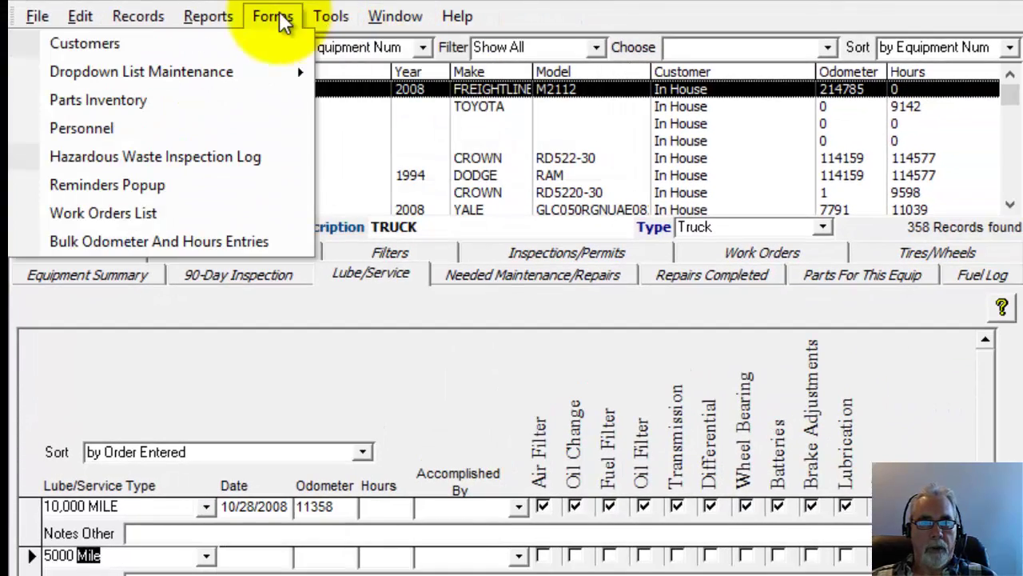
pyautogui.moveTo(268, 72)
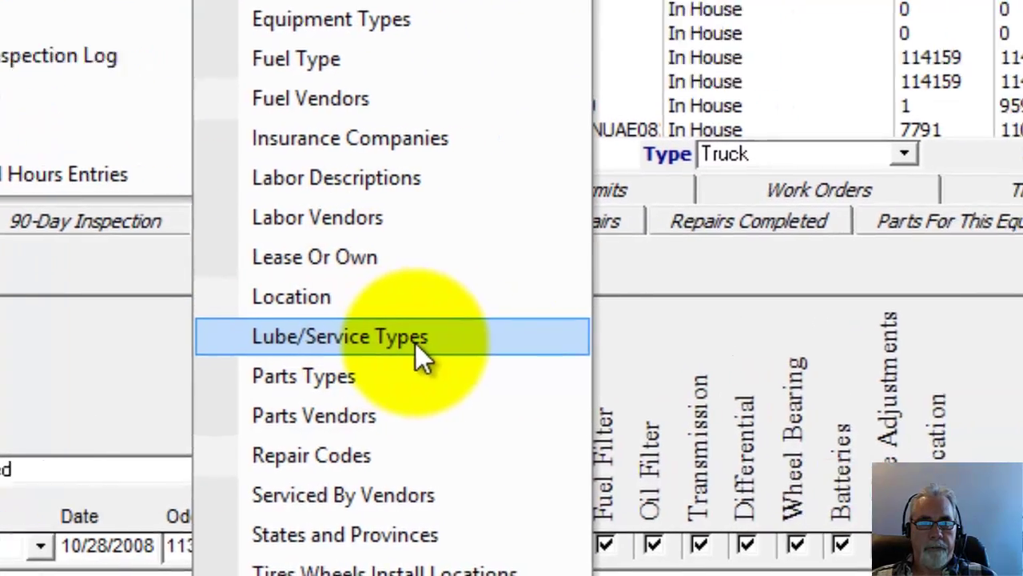
pyautogui.click(496, 339)
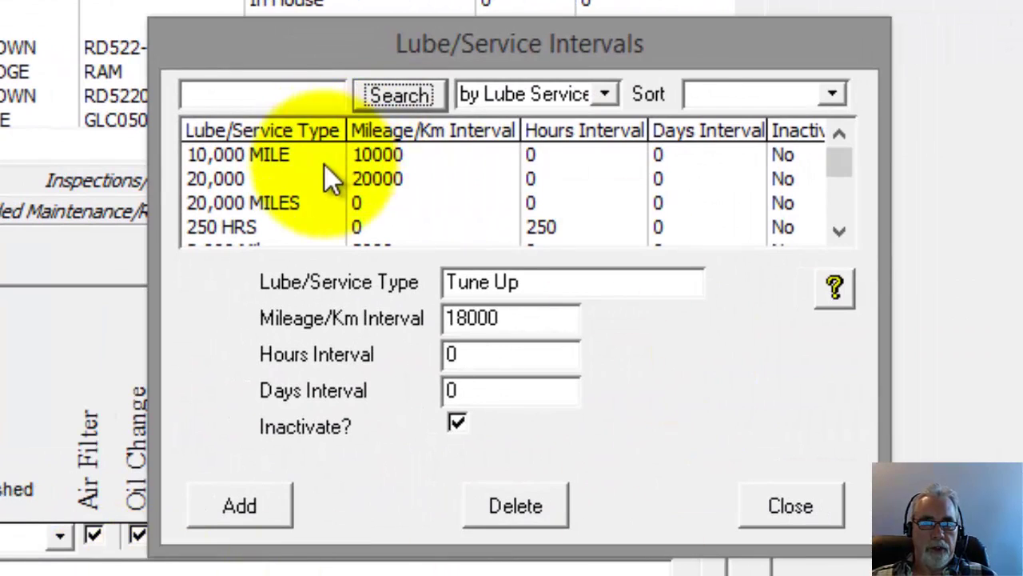
# Rename the 5000 Mile lube/service type to "5000 Mile PM" and close the intervals form
pyautogui.moveTo(847, 169); pyautogui.dragTo(851, 225)
pyautogui.click(845, 139)
pyautogui.click(292, 177)
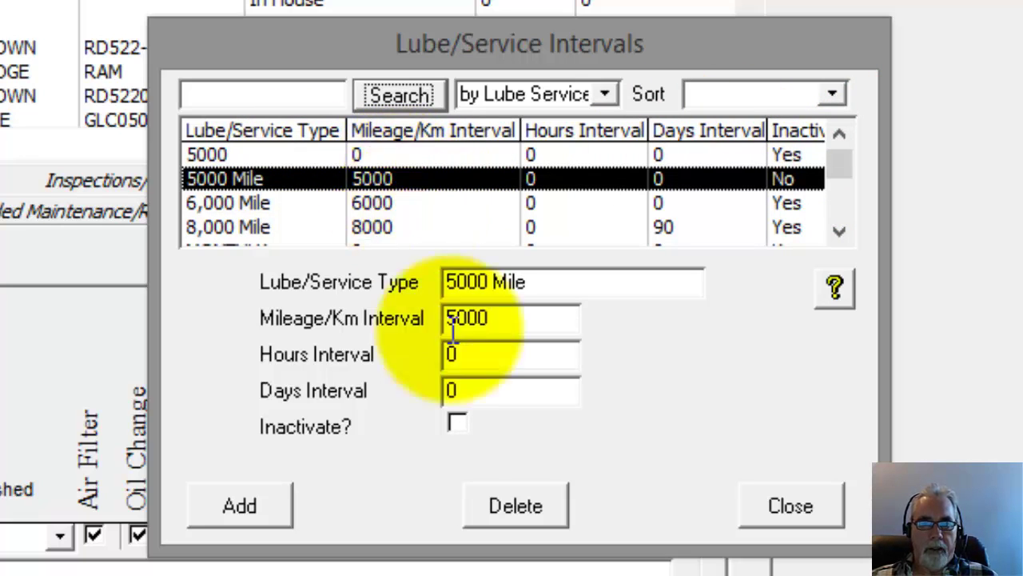
pyautogui.click(566, 285)
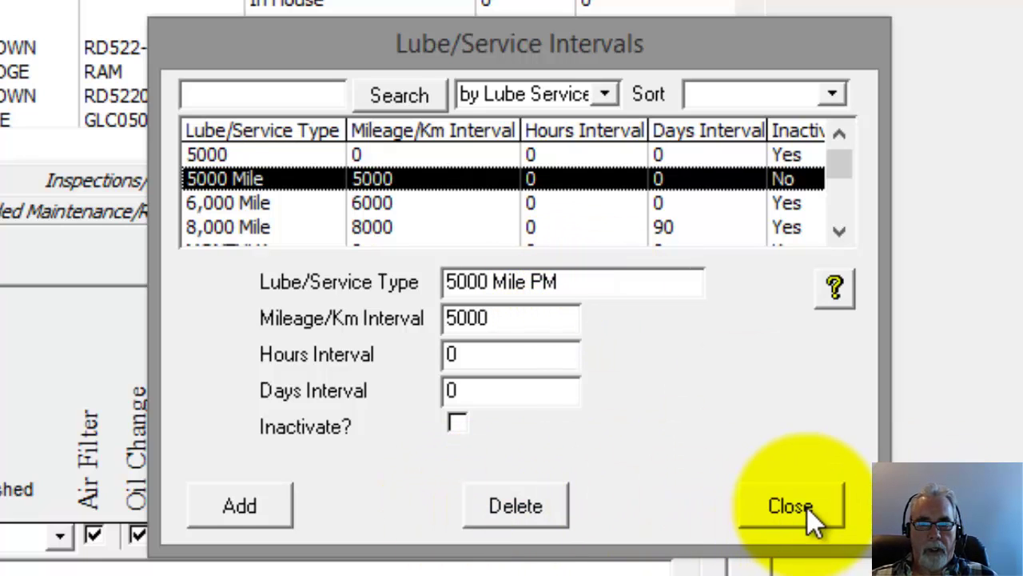
pyautogui.click(599, 280)
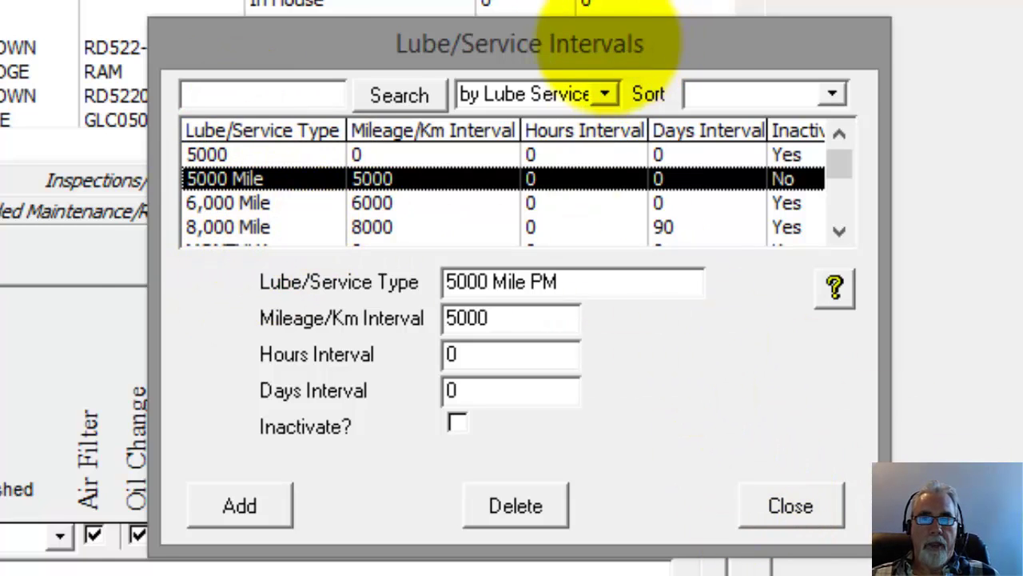
pyautogui.moveTo(620, 40); pyautogui.dragTo(584, 35)
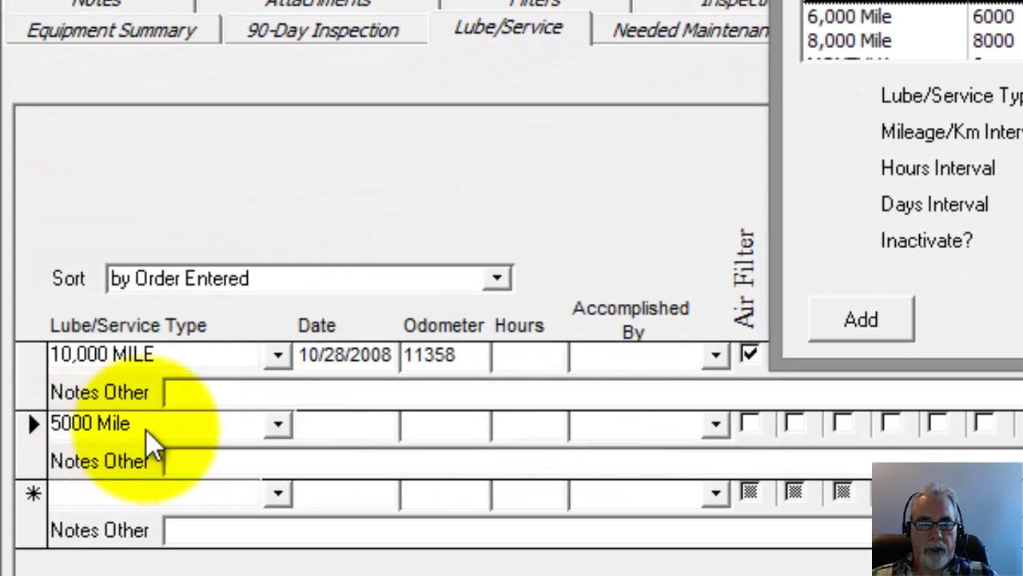
pyautogui.write('PM')
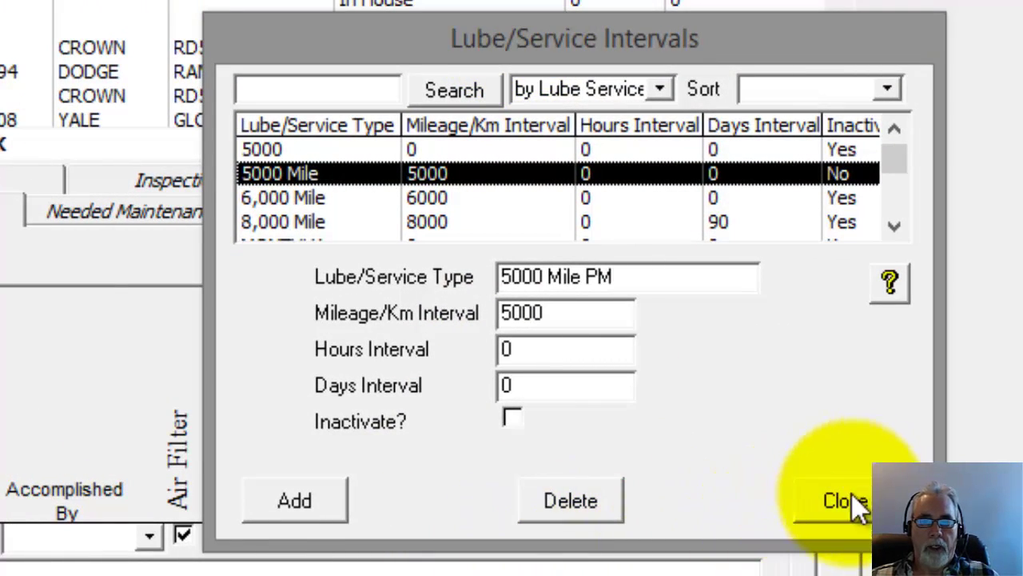
pyautogui.doubleClick(622, 277)
pyautogui.click(622, 277)
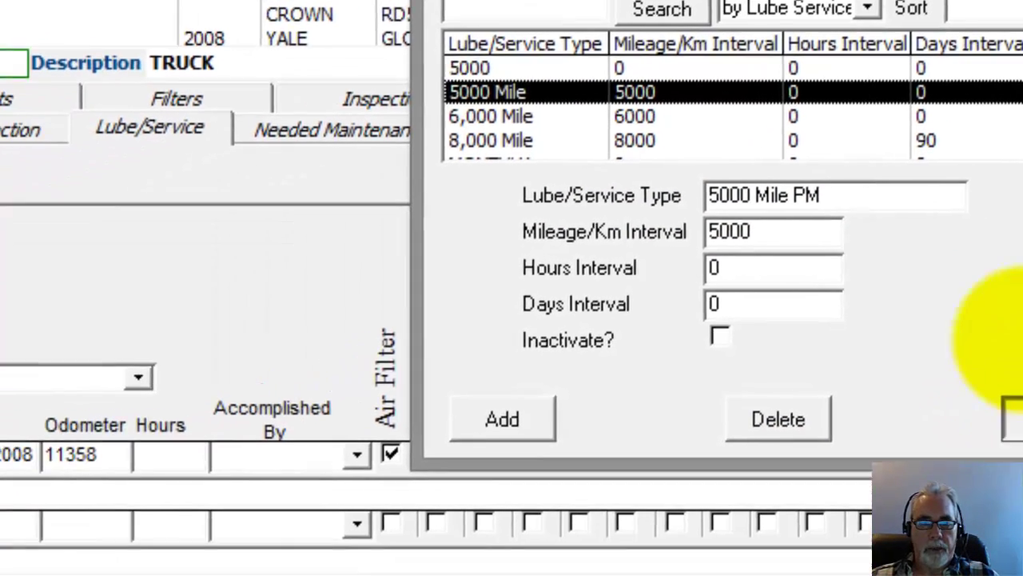
pyautogui.click(840, 499)
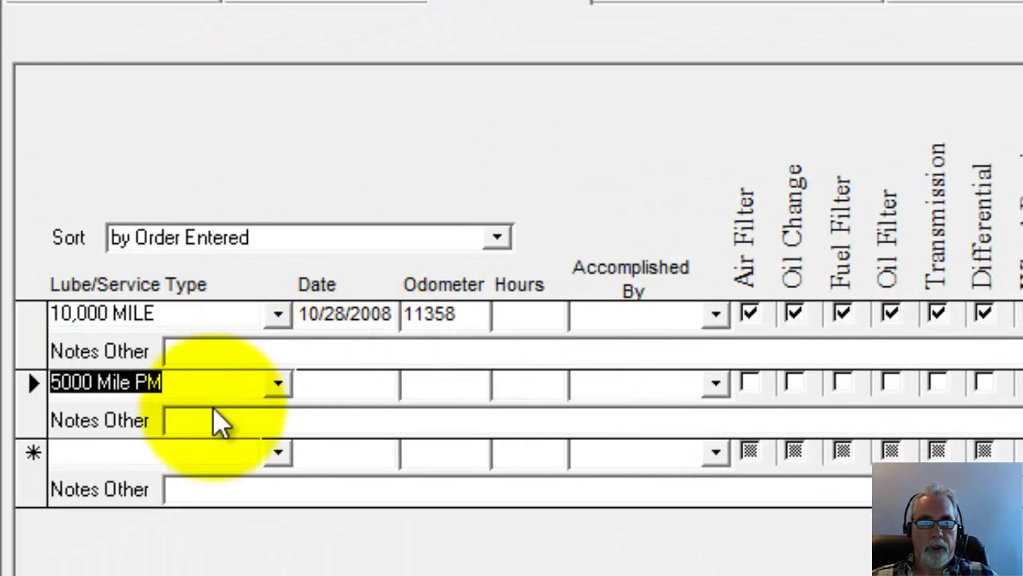
# Choose 5000 Mile PM as the type of the second service entry and date it 2/21/2014
pyautogui.click(278, 384)
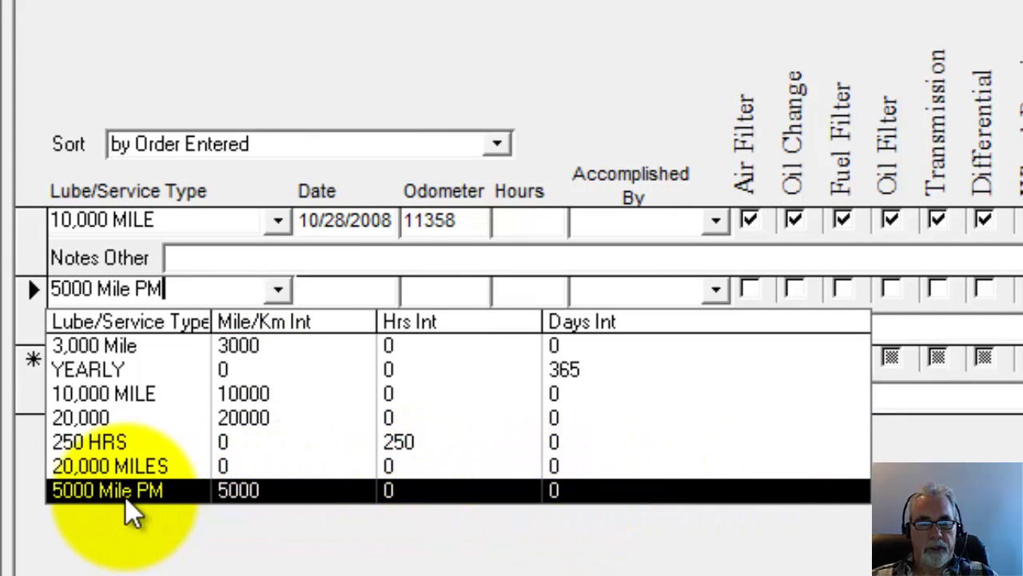
pyautogui.click(302, 491)
pyautogui.click(348, 287)
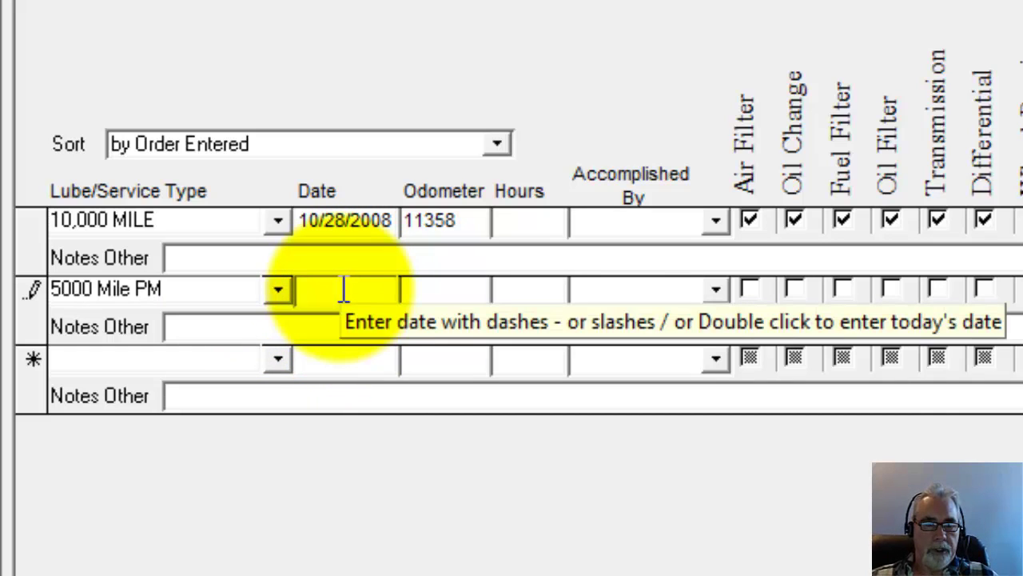
pyautogui.doubleClick(344, 289)
pyautogui.click(393, 290)
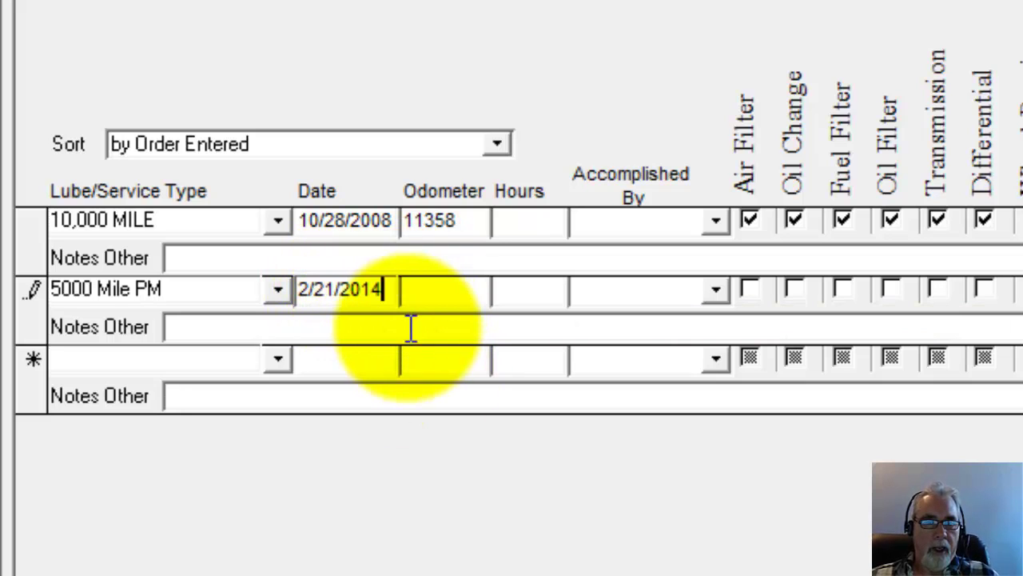
pyautogui.click(442, 293)
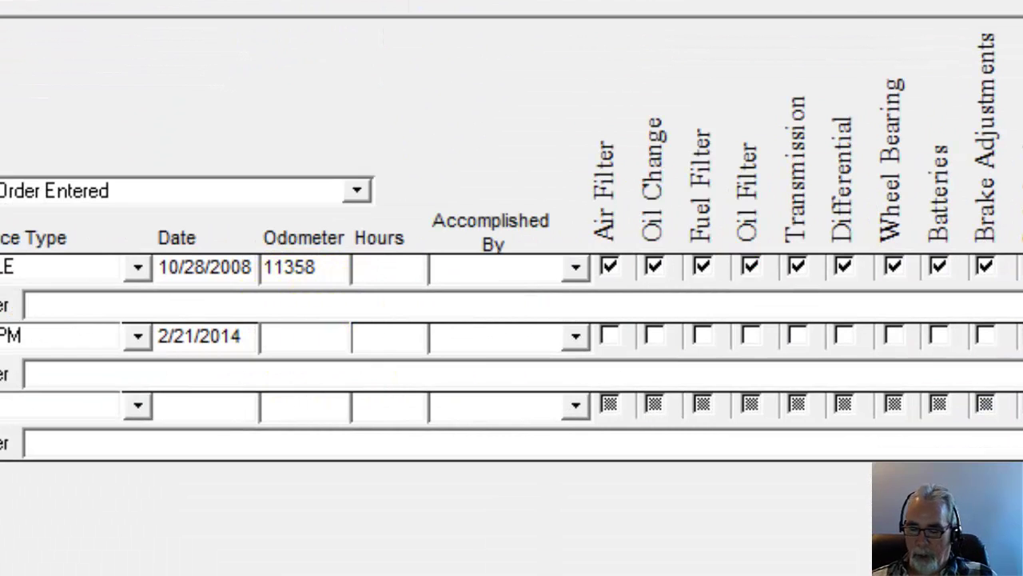
# Set the 5000 Mile PM entry's odometer to 215200 and accept copying it to the equipment's current odometer section
pyautogui.write('214')
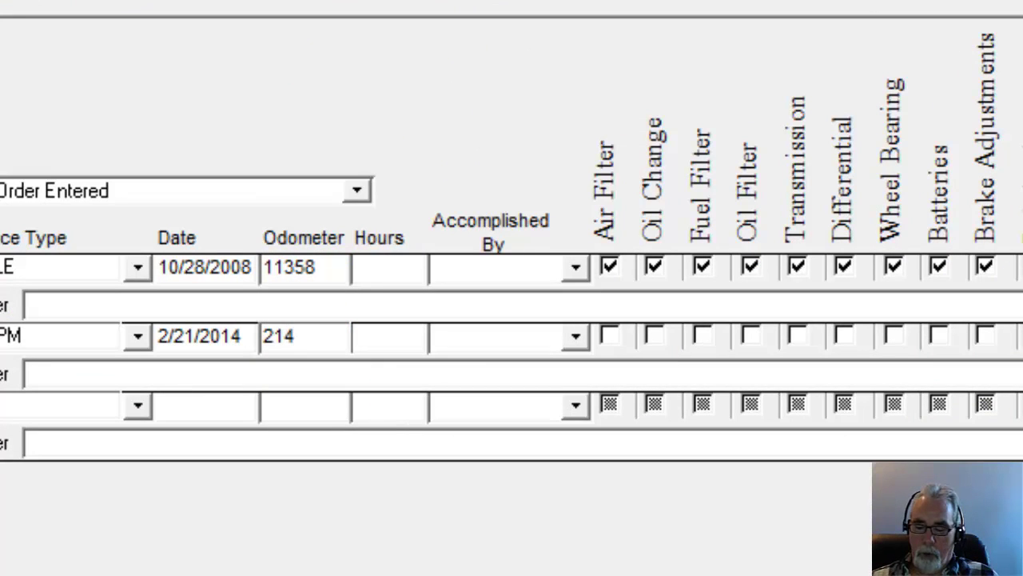
pyautogui.press('BackSpace')
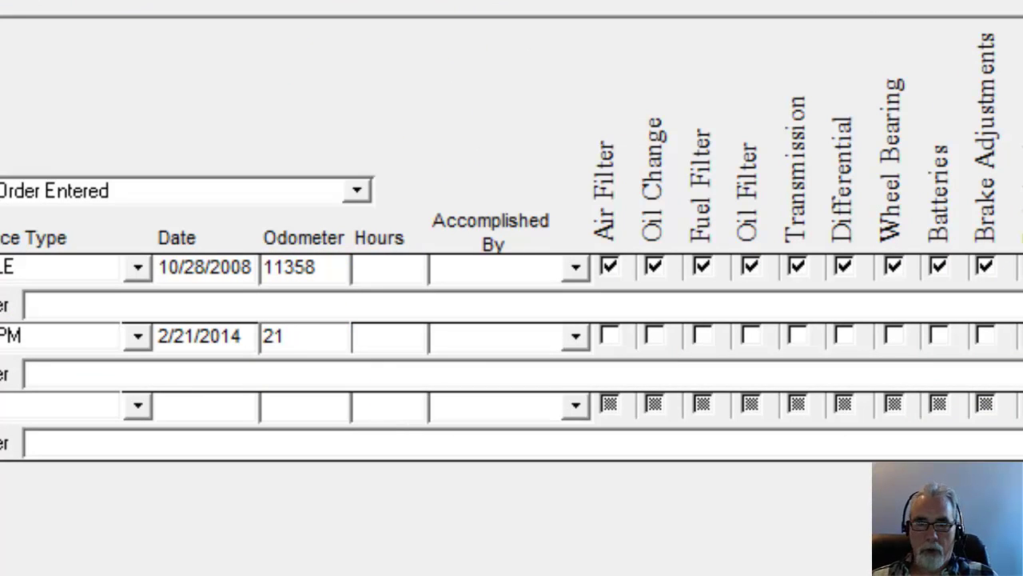
pyautogui.write('5200')
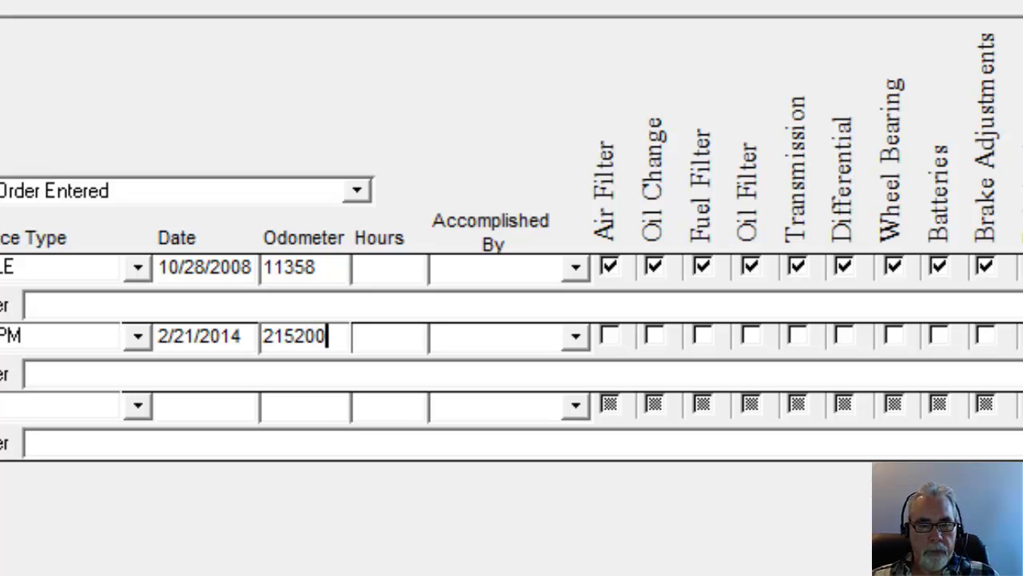
pyautogui.click(388, 336)
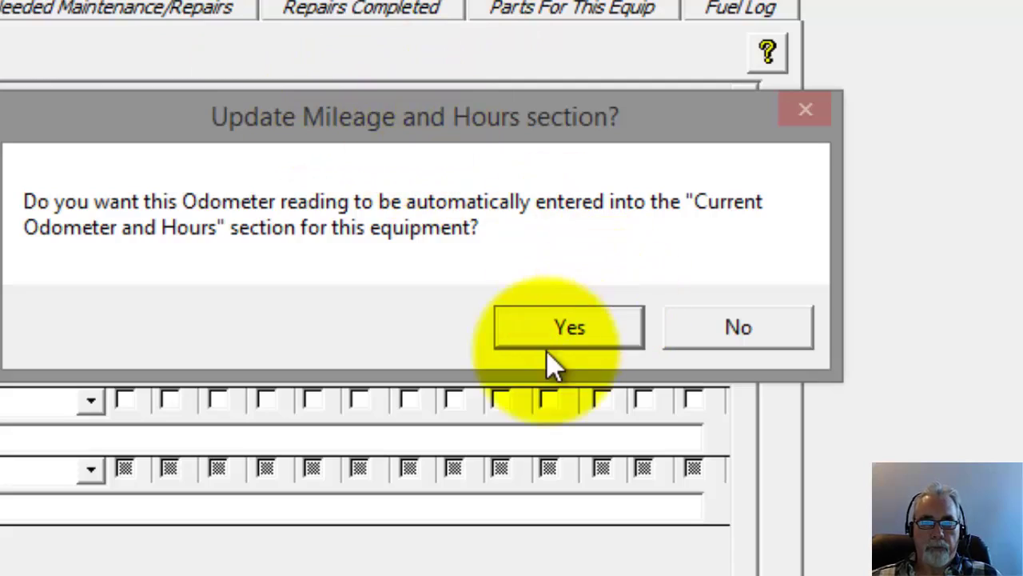
pyautogui.click(571, 327)
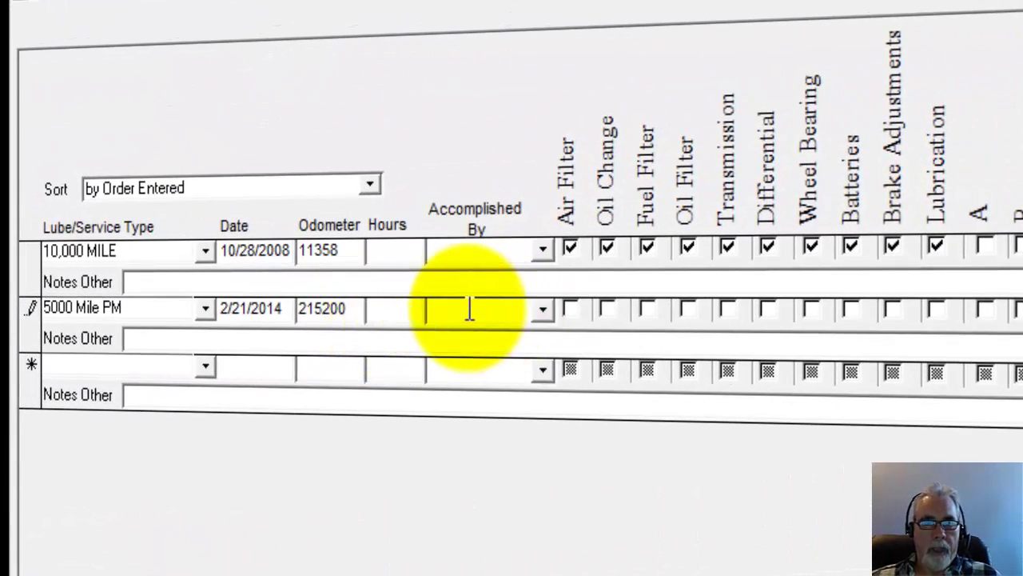
# Check the technician list, and enter "Diesel Repair" as who accomplished the 5000 Mile PM service
pyautogui.click(540, 312)
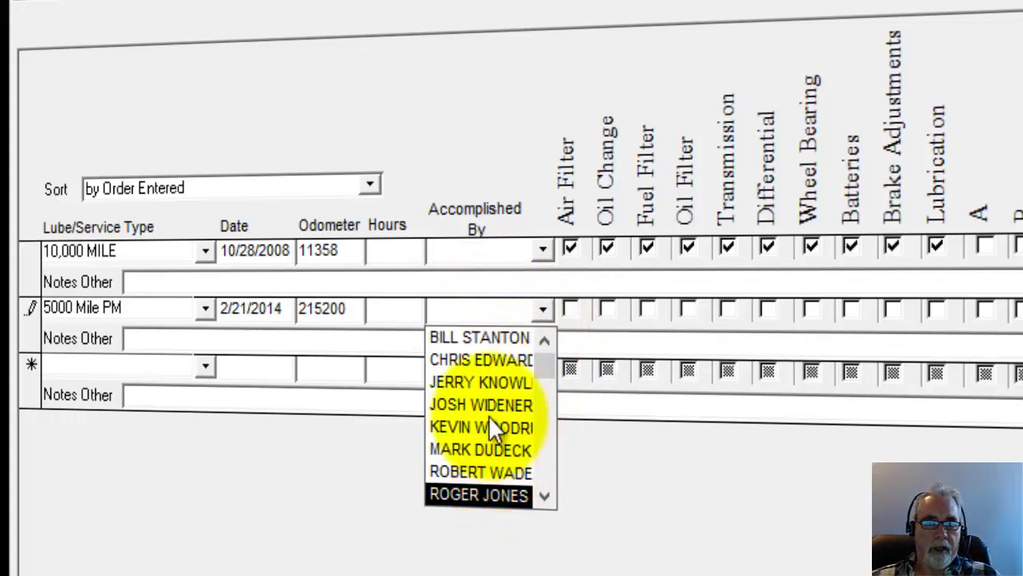
pyautogui.click(470, 307)
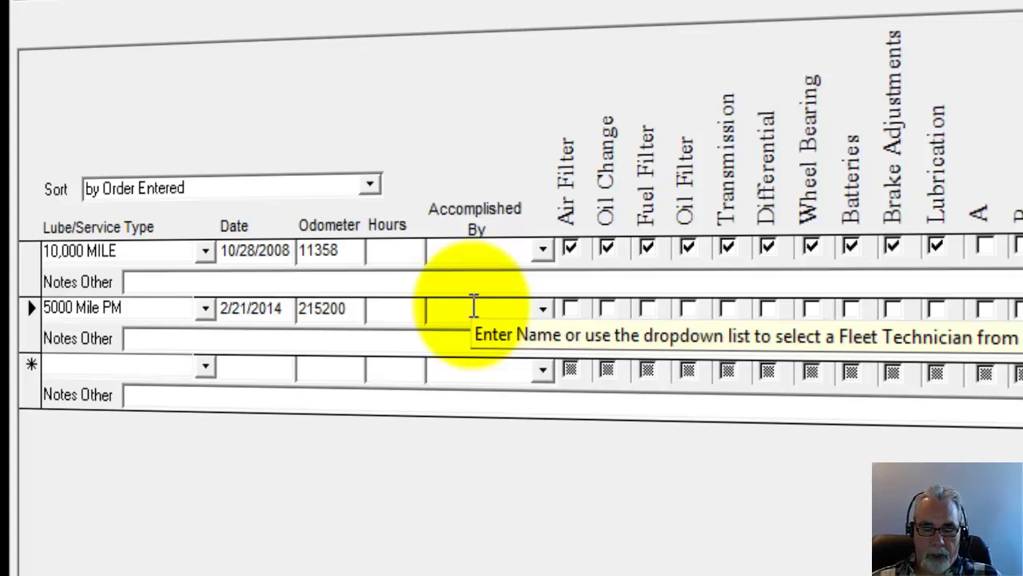
pyautogui.write('Diesel Repair')
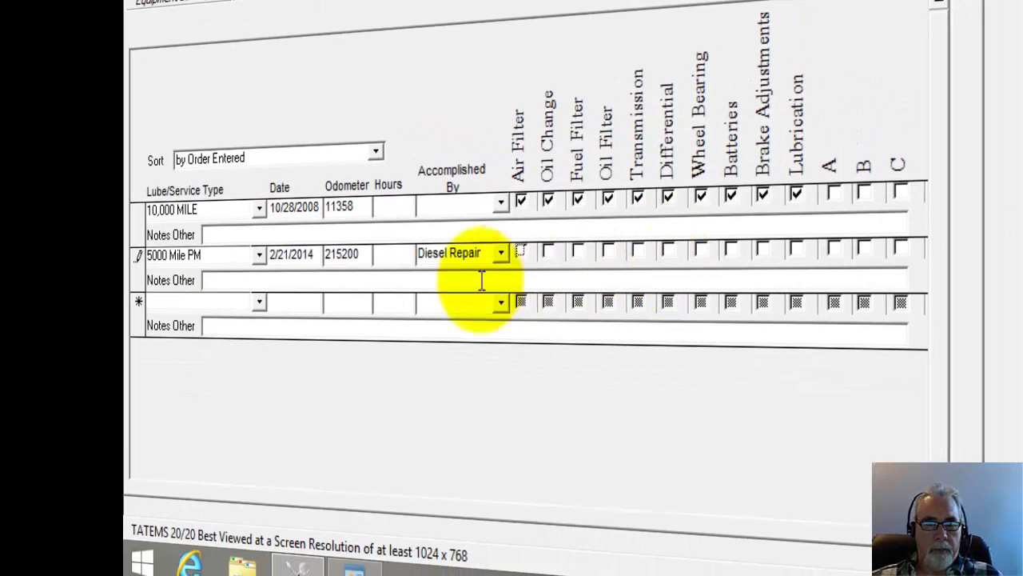
pyautogui.click(448, 283)
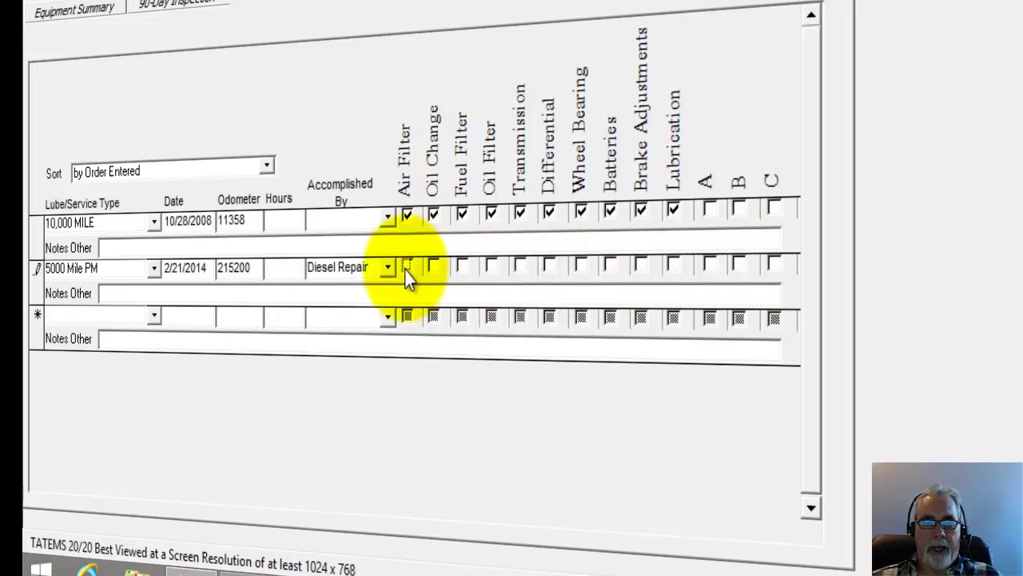
# Mark Air Filter, Oil Change and Oil Filter as done on the 5000 Mile PM entry, and A on the 10,000 MILE entry
pyautogui.click(406, 266)
pyautogui.click(432, 266)
pyautogui.click(491, 265)
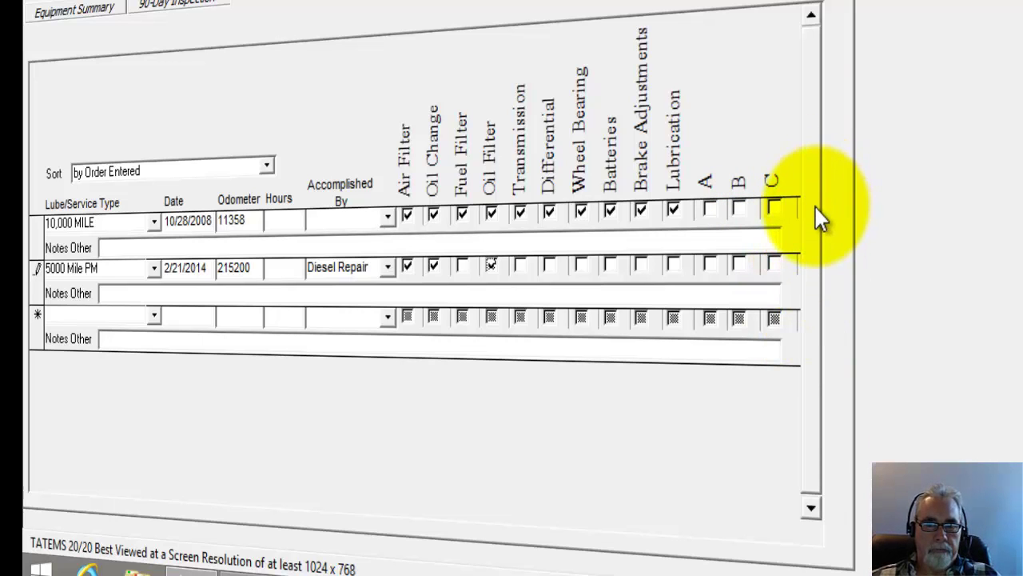
pyautogui.click(715, 208)
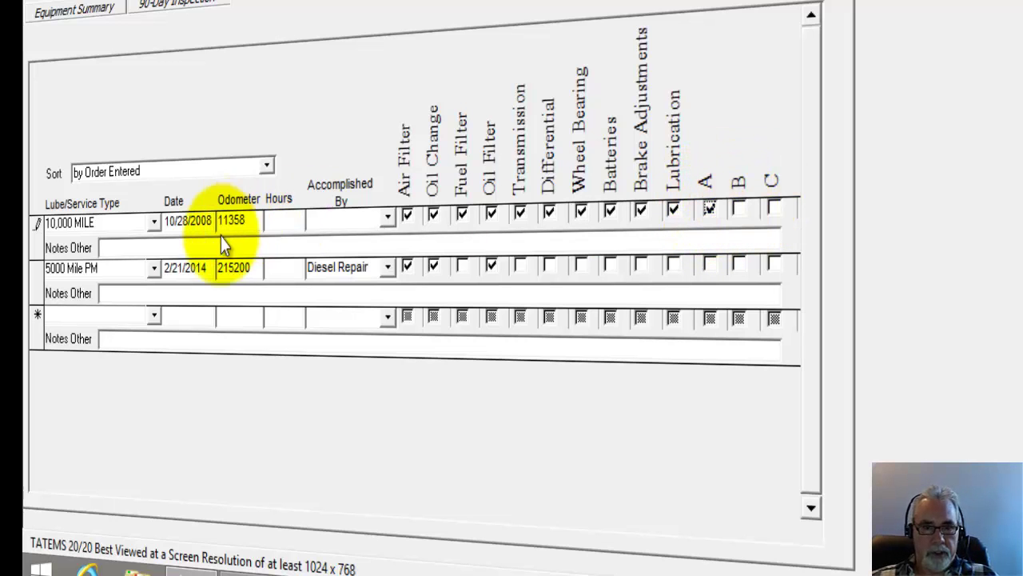
# Enter "notes" in the other-notes field of both the 10,000 MILE and the 5000 Mile PM entries
pyautogui.click(102, 249)
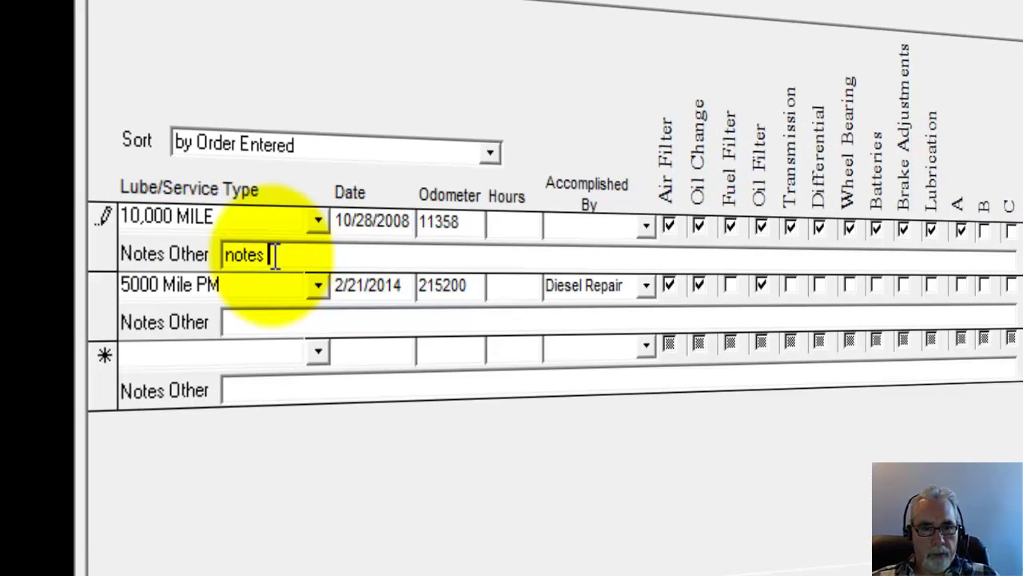
pyautogui.click(343, 316)
pyautogui.write('notes')
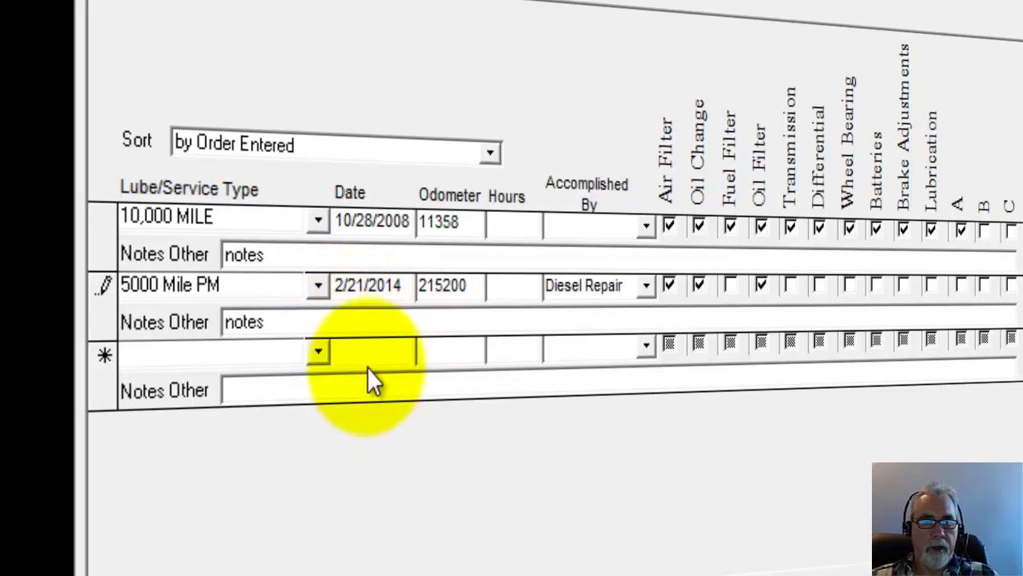
# Add a third service entry of type 20,000 and date it 3/15/2014
pyautogui.click(366, 354)
pyautogui.click(249, 354)
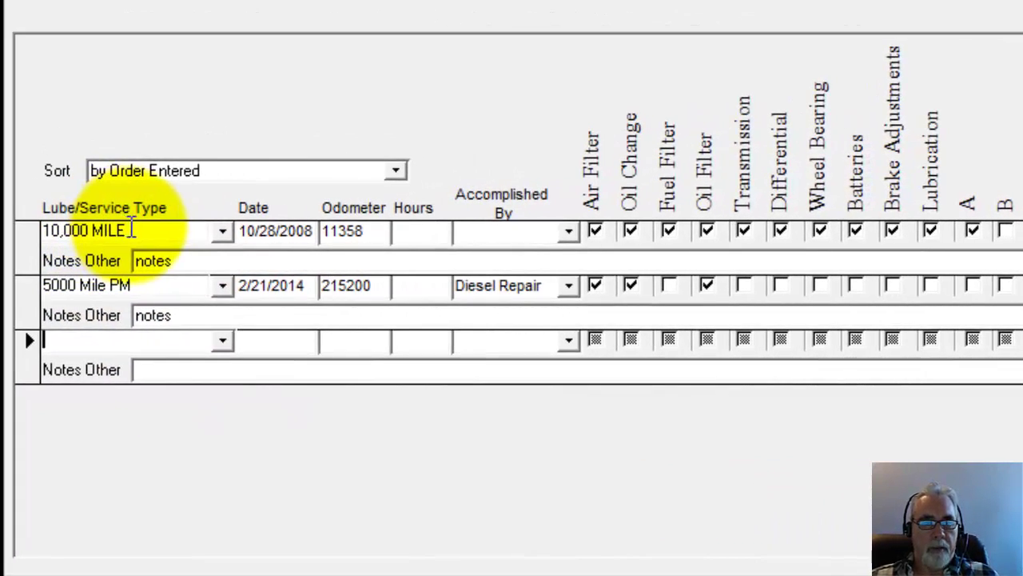
pyautogui.click(222, 341)
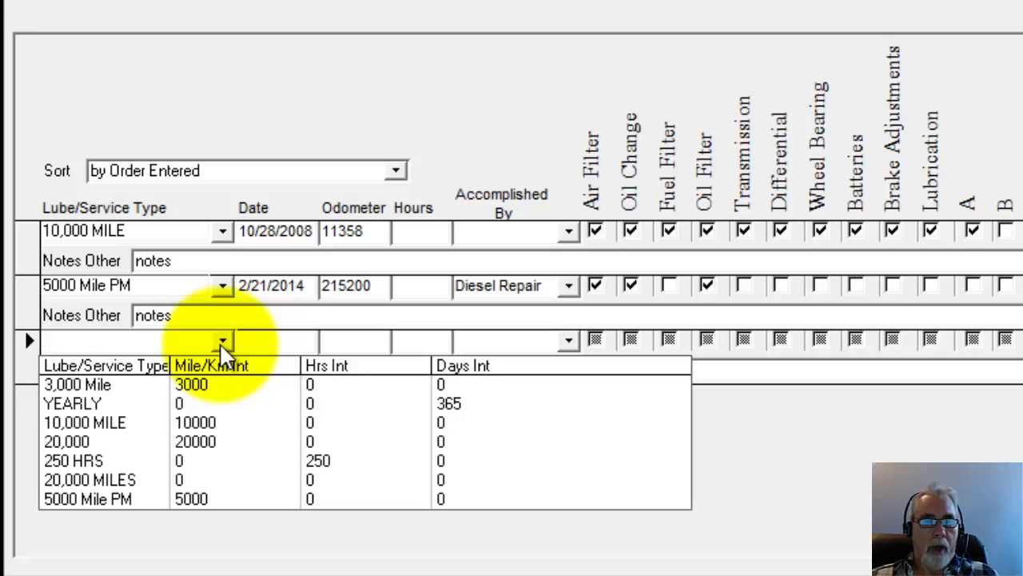
pyautogui.click(236, 439)
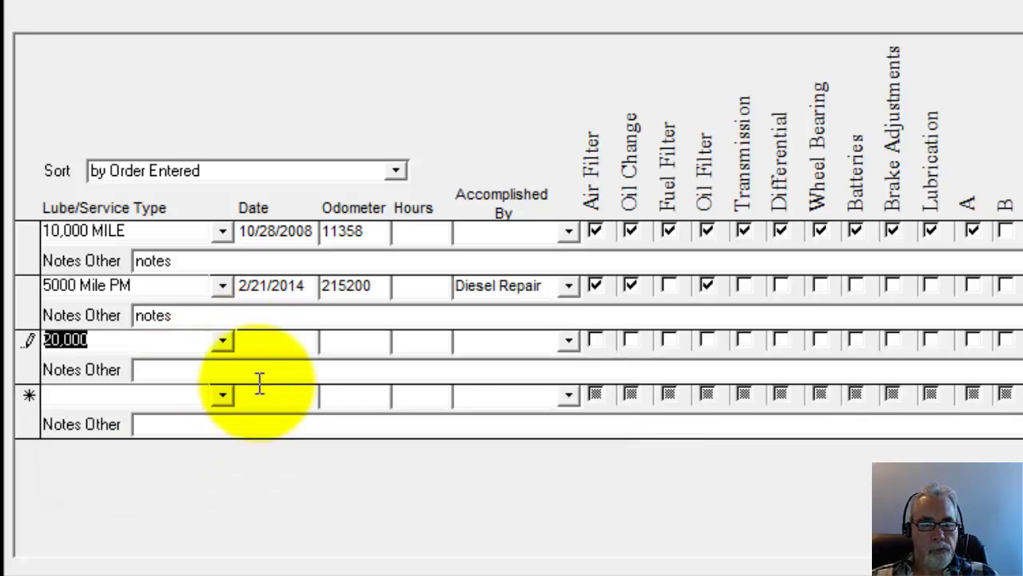
pyautogui.doubleClick(291, 345)
pyautogui.click(365, 341)
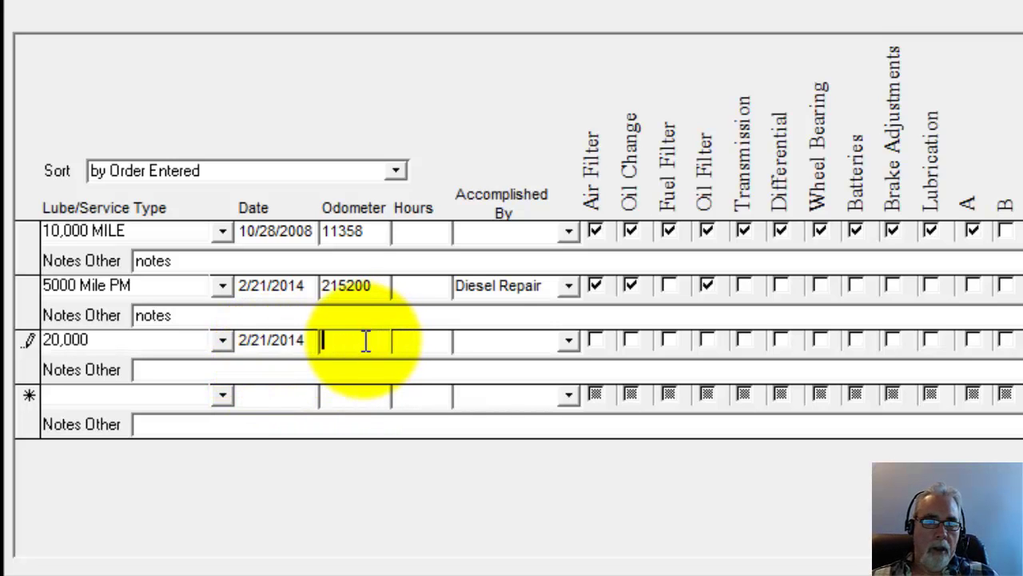
pyautogui.click(261, 341)
pyautogui.press('Delete')
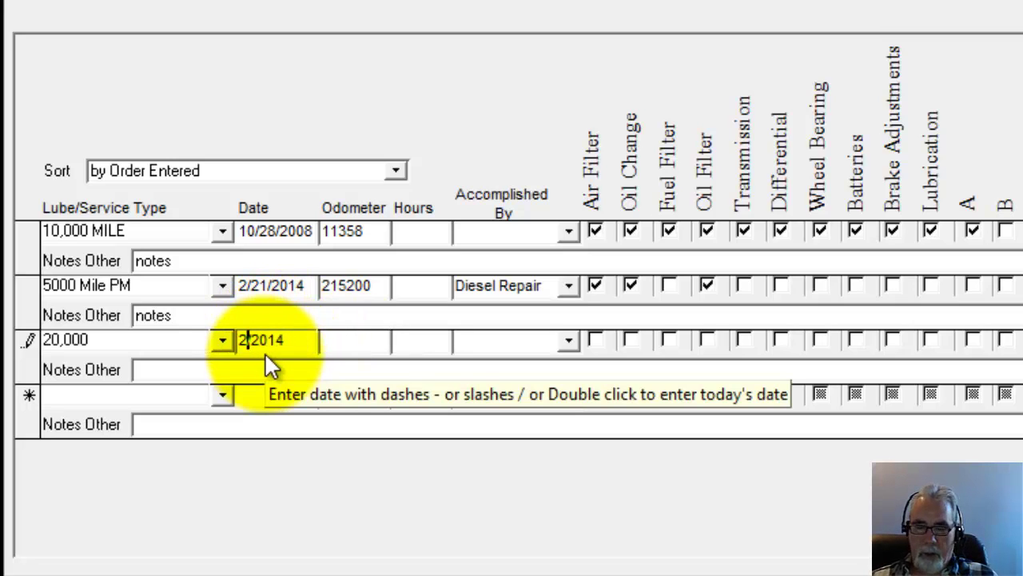
pyautogui.write('03/')
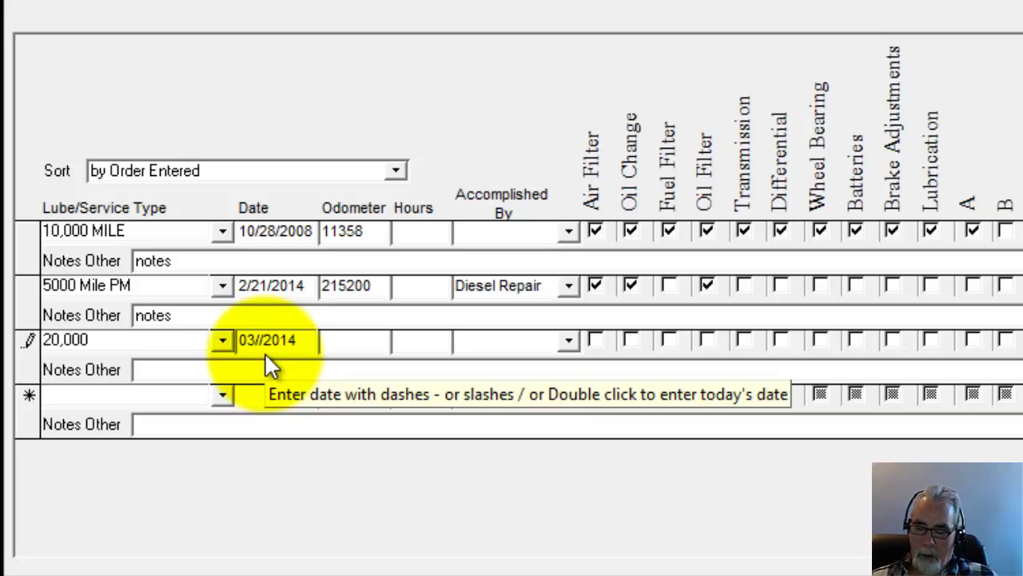
pyautogui.write('15/')
# Set the 20,000 entry's odometer to 216800 and accept copying it to the equipment's current odometer section
pyautogui.click(354, 350)
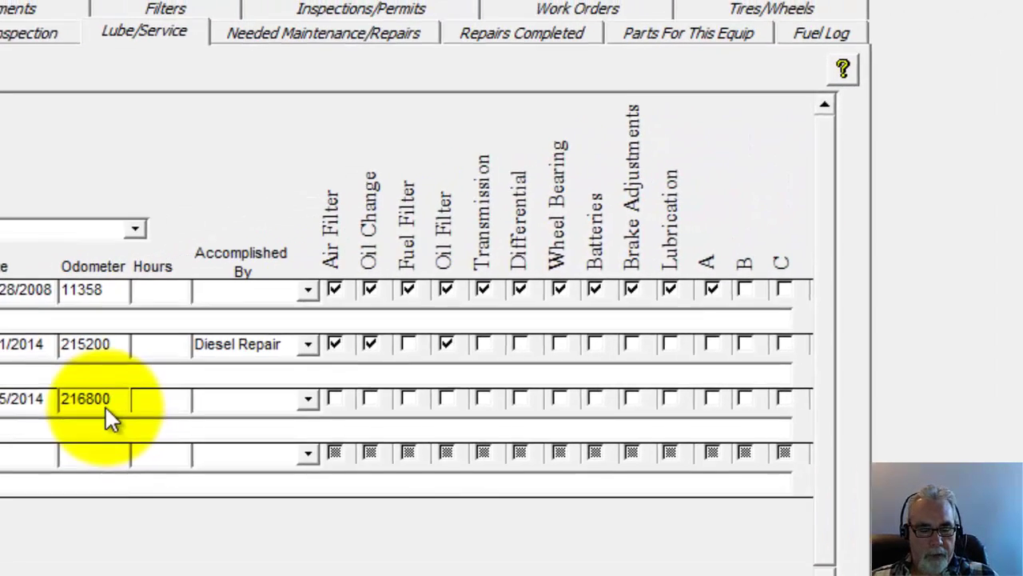
pyautogui.press('Tab')
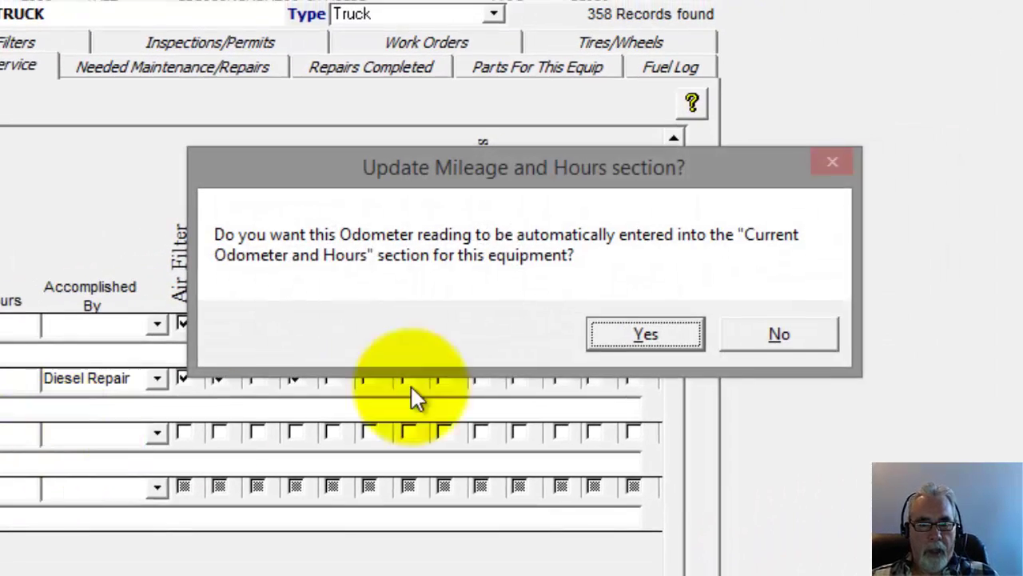
pyautogui.click(646, 334)
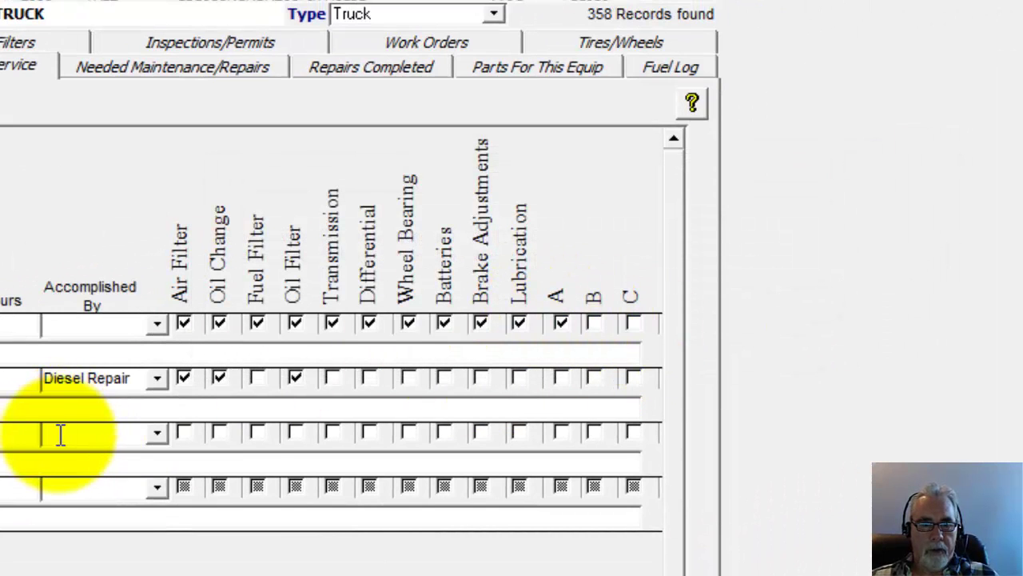
# Choose a fleet technician from the list as the person who accomplished the 20,000 service
pyautogui.click(100, 432)
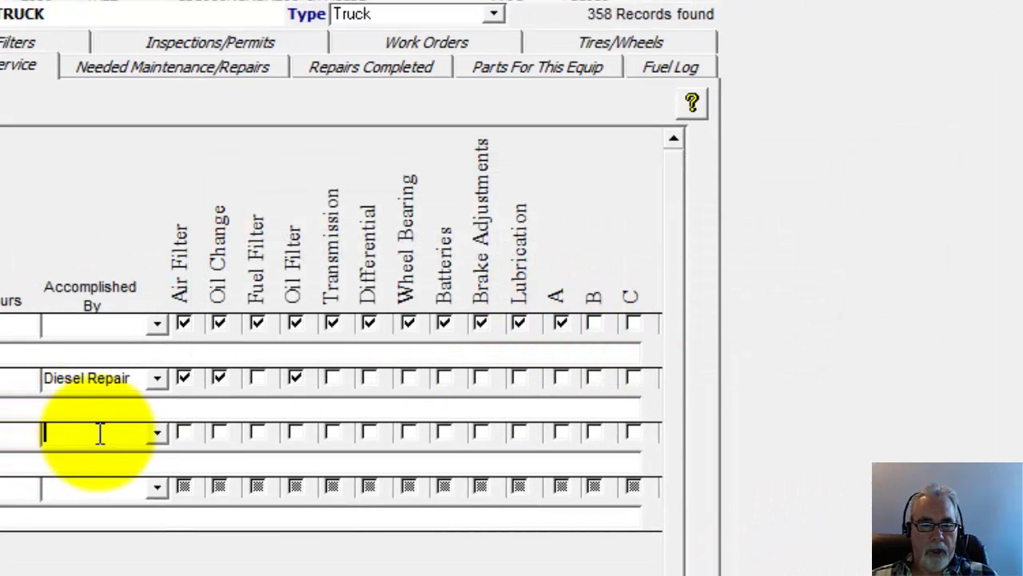
pyautogui.click(157, 432)
pyautogui.click(132, 462)
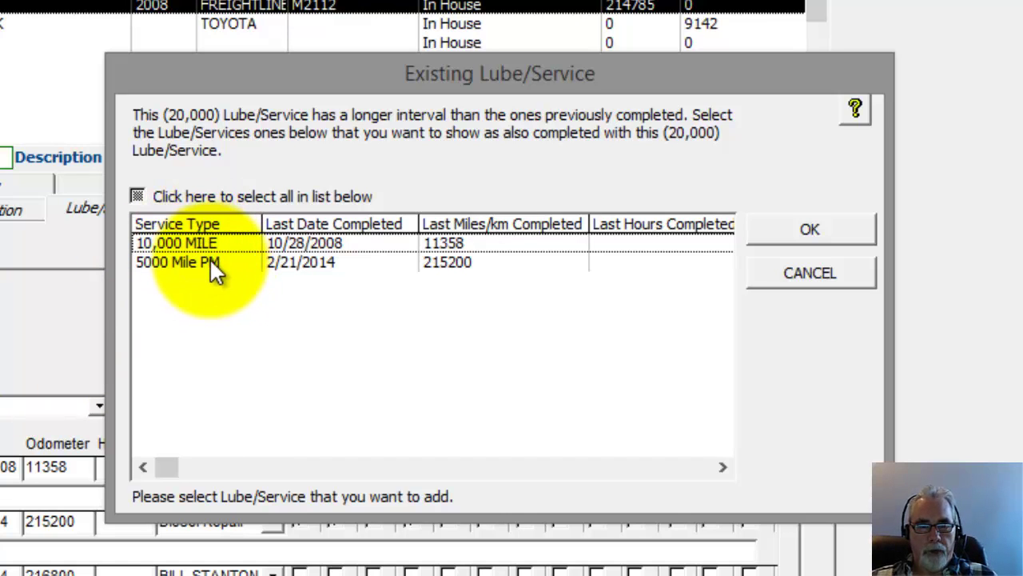
# Record 10,000 MILE and 5000 Mile PM as also completed with the 20,000 service, and review the added entries' notes
pyautogui.click(212, 264)
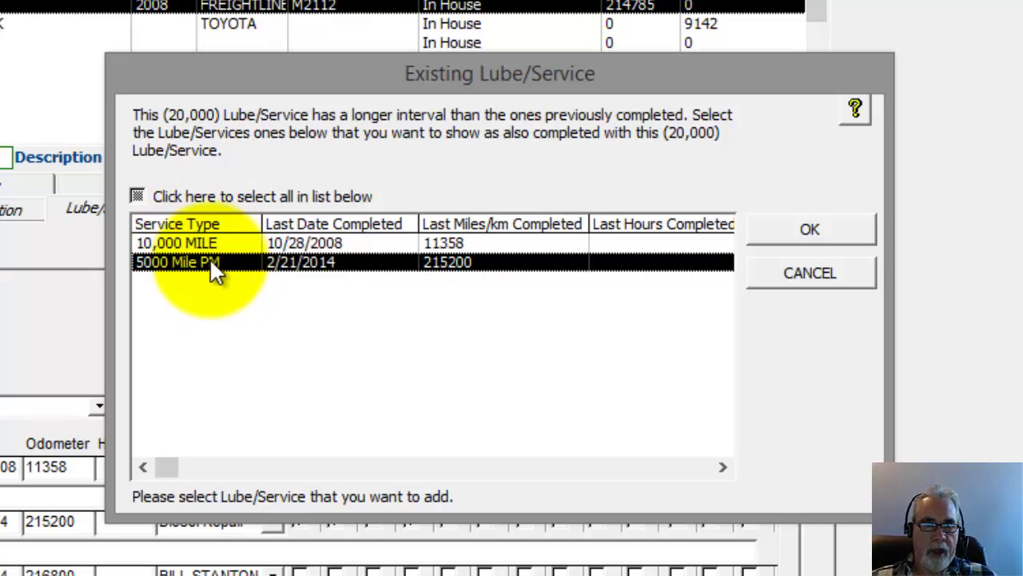
pyautogui.click(208, 240)
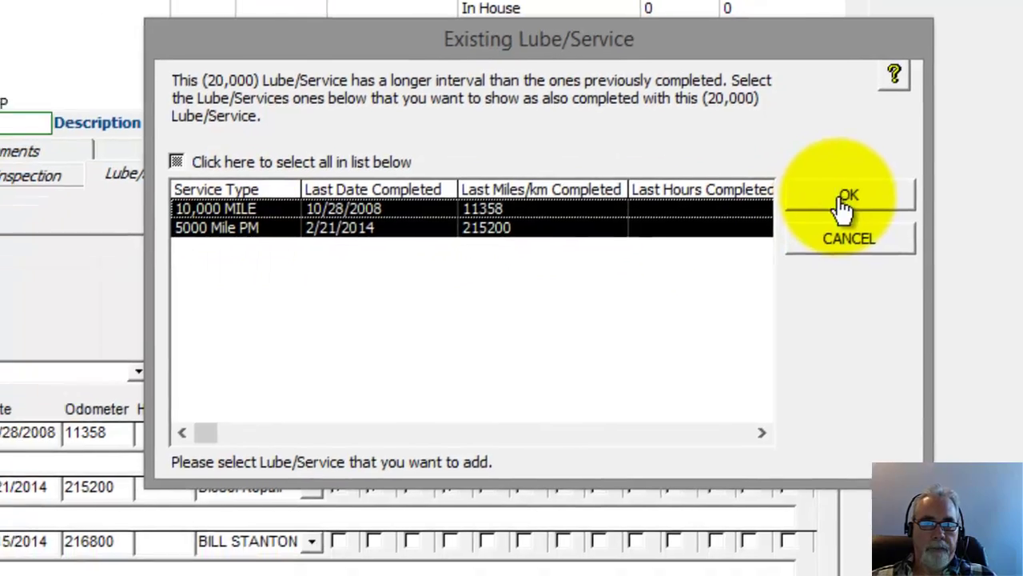
pyautogui.click(799, 229)
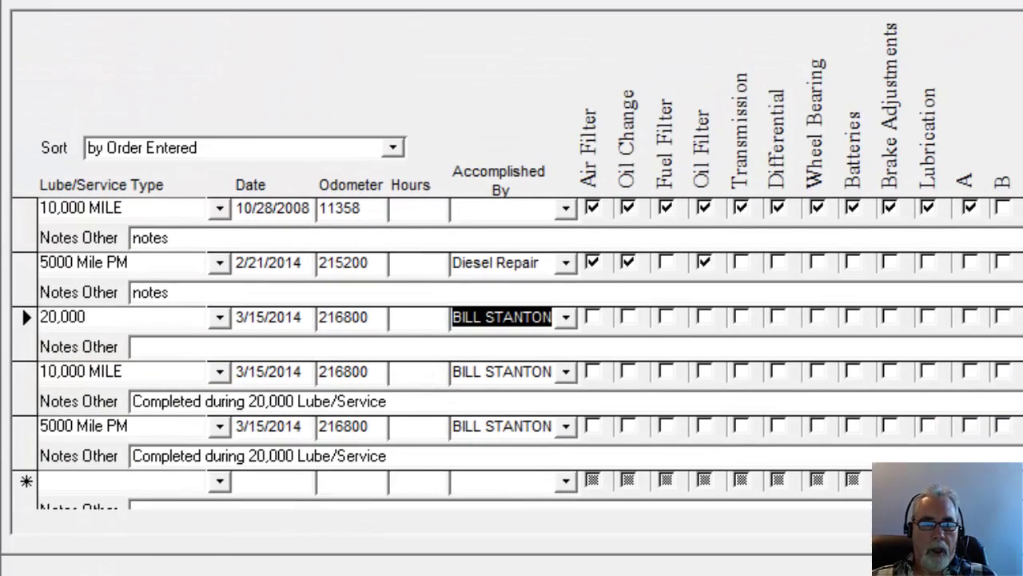
pyautogui.scroll(-1, 468, 388)
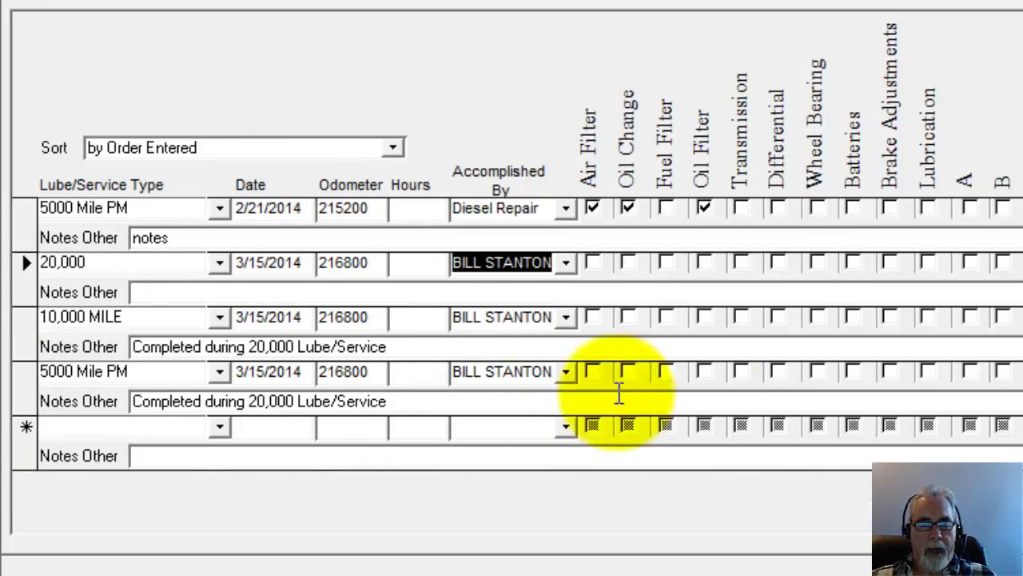
pyautogui.moveTo(422, 350); pyautogui.dragTo(117, 346)
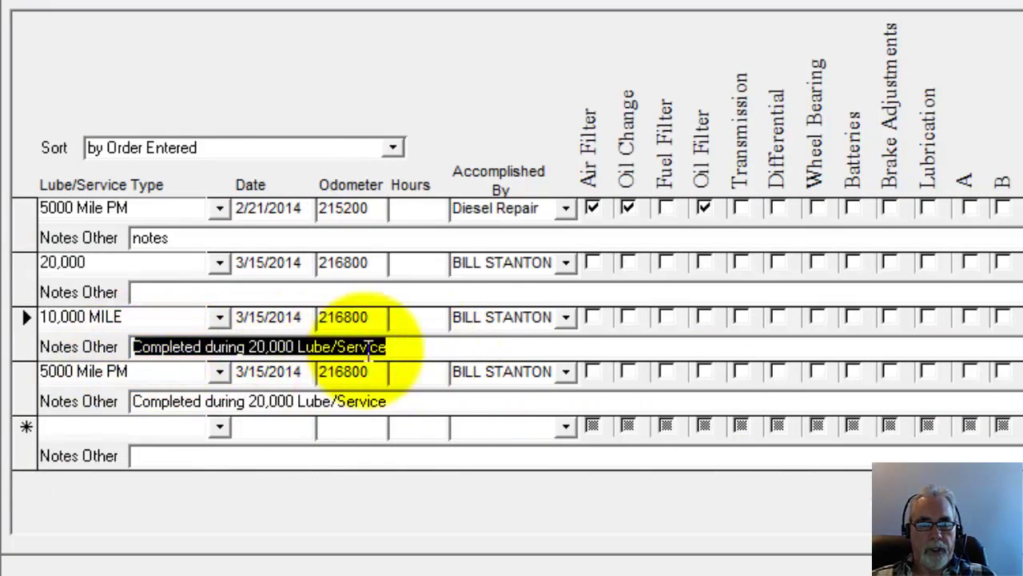
pyautogui.moveTo(402, 401); pyautogui.dragTo(24, 400)
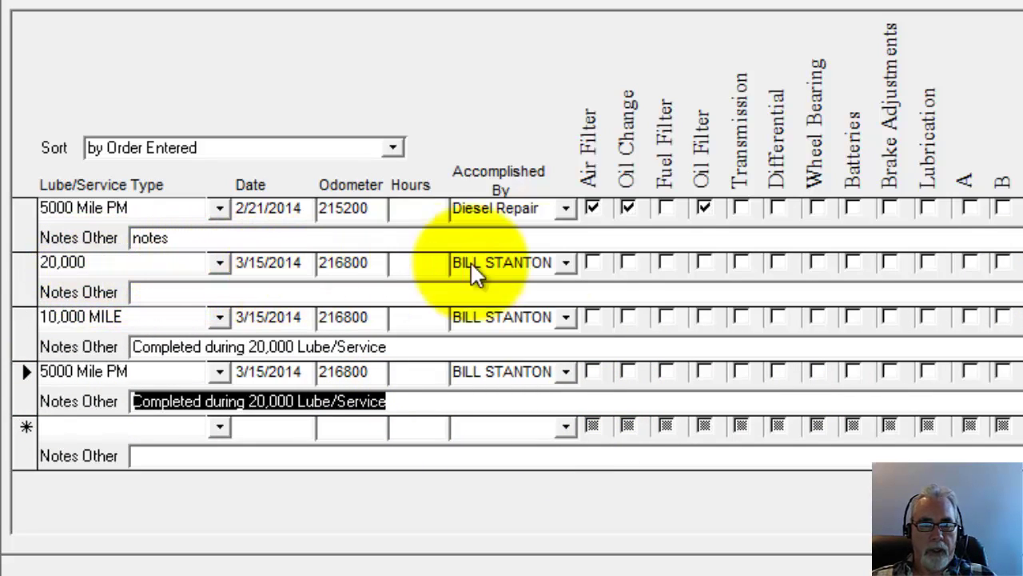
# Mark Air Filter, Oil Change, Fuel Filter and Oil Filter as done on the 20,000 entry
pyautogui.click(593, 263)
pyautogui.click(628, 262)
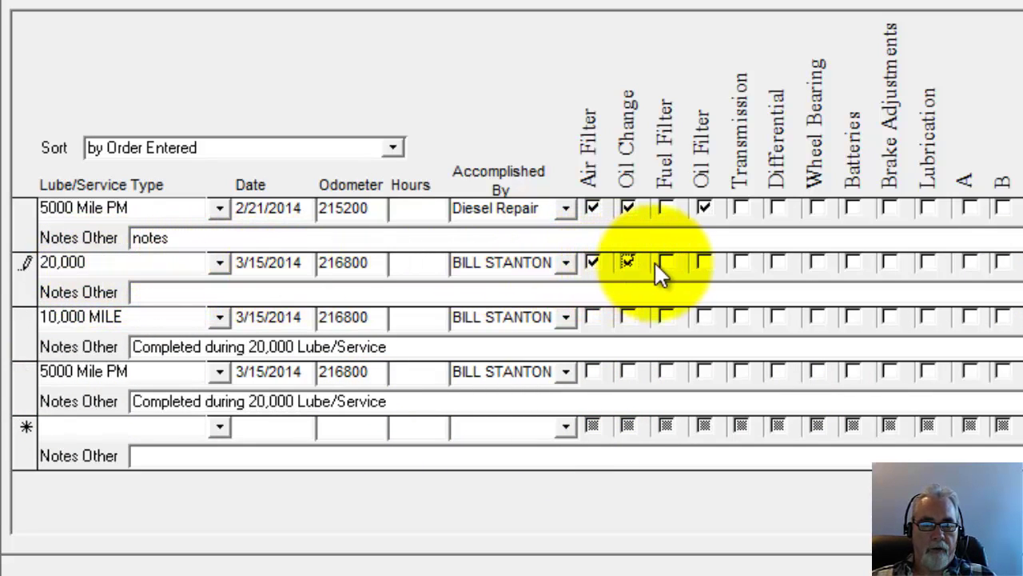
pyautogui.click(668, 262)
pyautogui.click(704, 262)
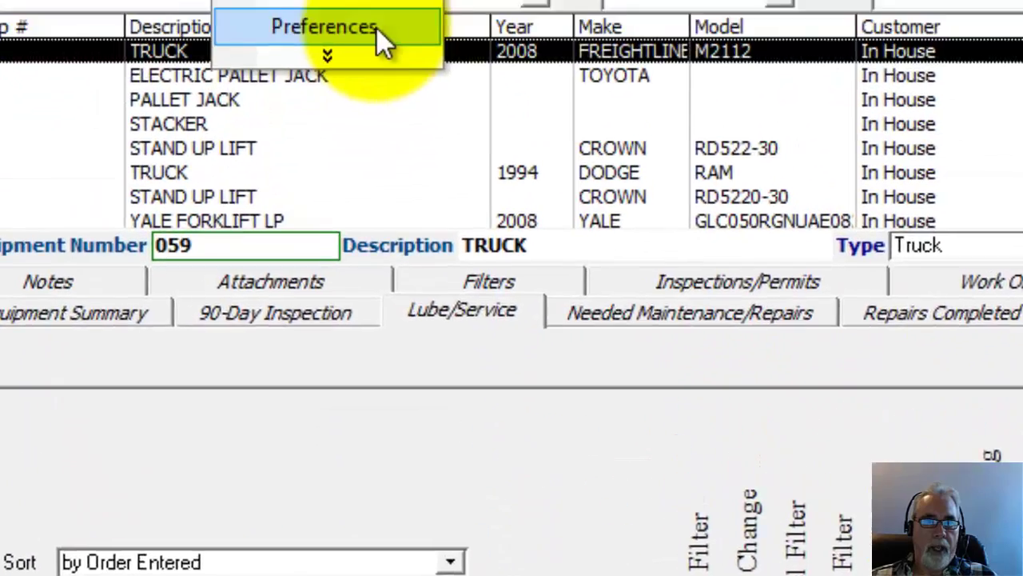
# Open the miscellaneous user preferences and switch both lower-interval lube service options on and back off
pyautogui.click(377, 30)
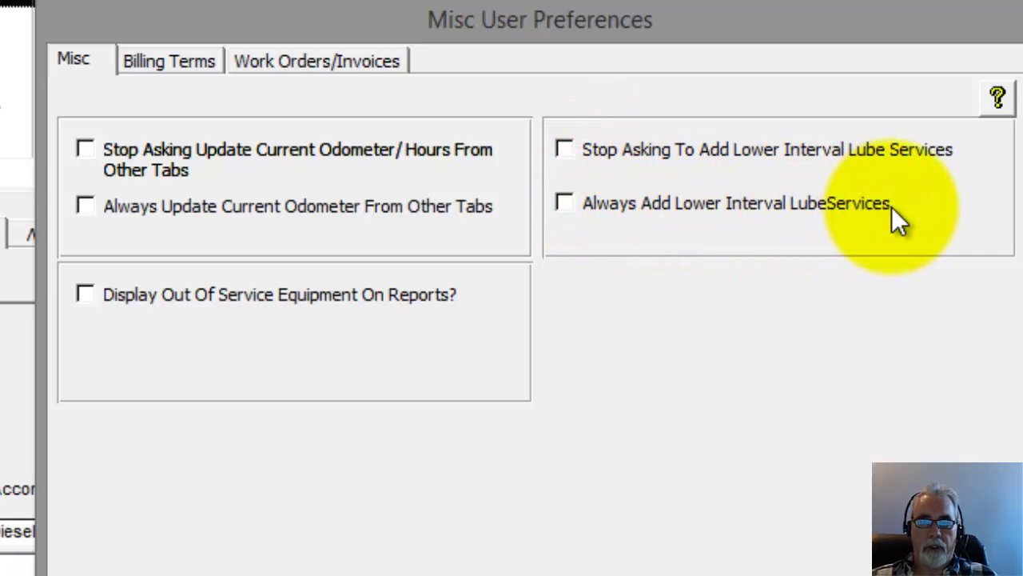
pyautogui.click(568, 201)
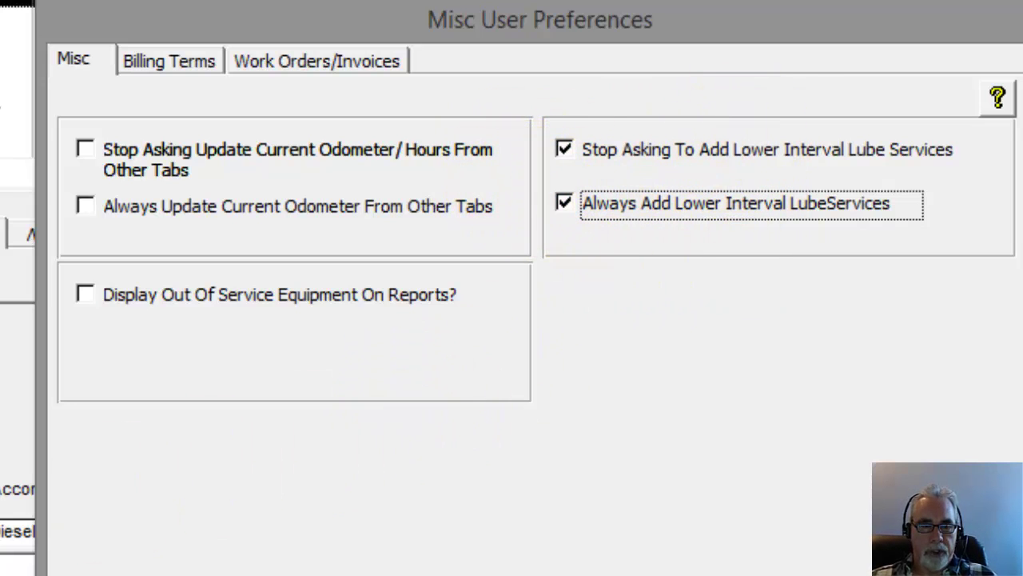
pyautogui.click(563, 205)
pyautogui.click(563, 159)
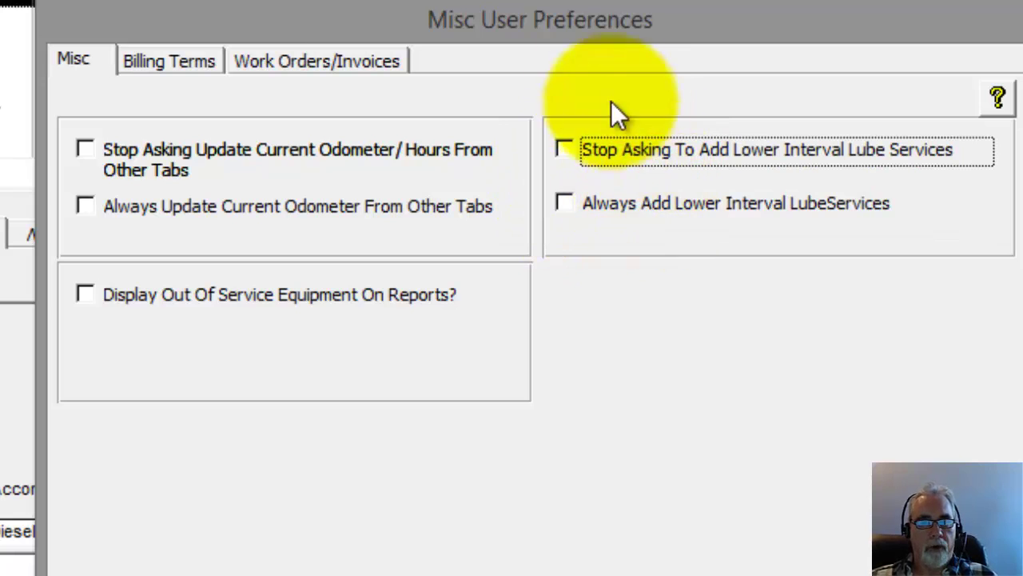
pyautogui.moveTo(588, 19); pyautogui.dragTo(560, 30)
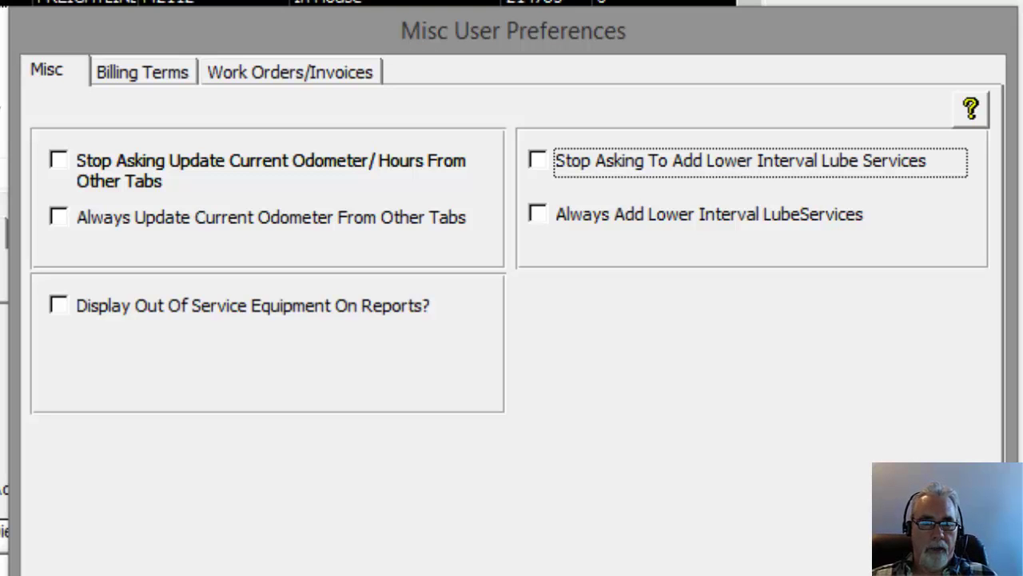
pyautogui.moveTo(542, 36); pyautogui.dragTo(462, 36)
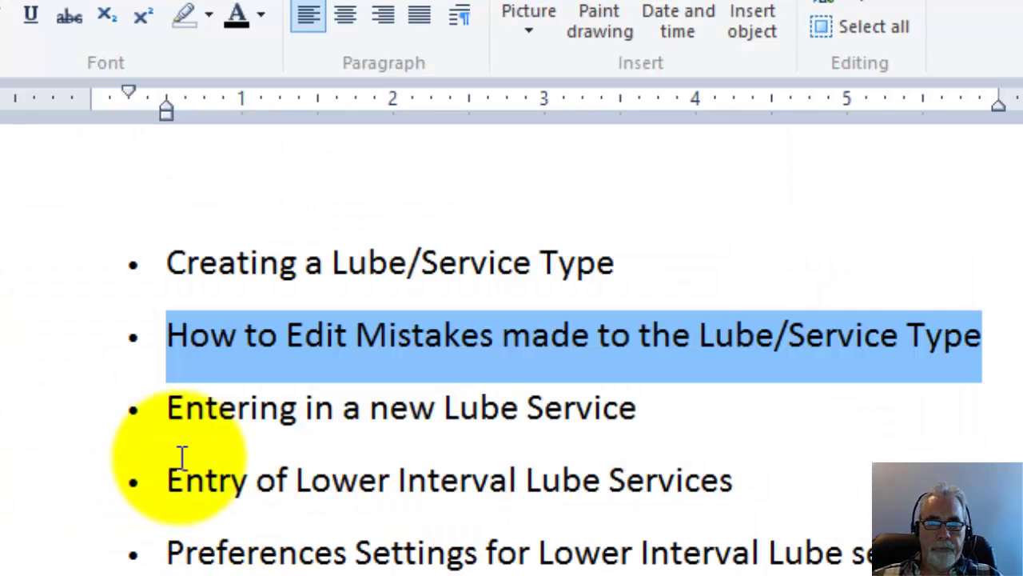
# Switch to the WordPad outline and highlight the topics from Entering in a new Lube Service through Lube/Service (Pm) Reminders one by one
pyautogui.moveTo(170, 408); pyautogui.dragTo(744, 411)
pyautogui.moveTo(168, 286); pyautogui.dragTo(816, 287)
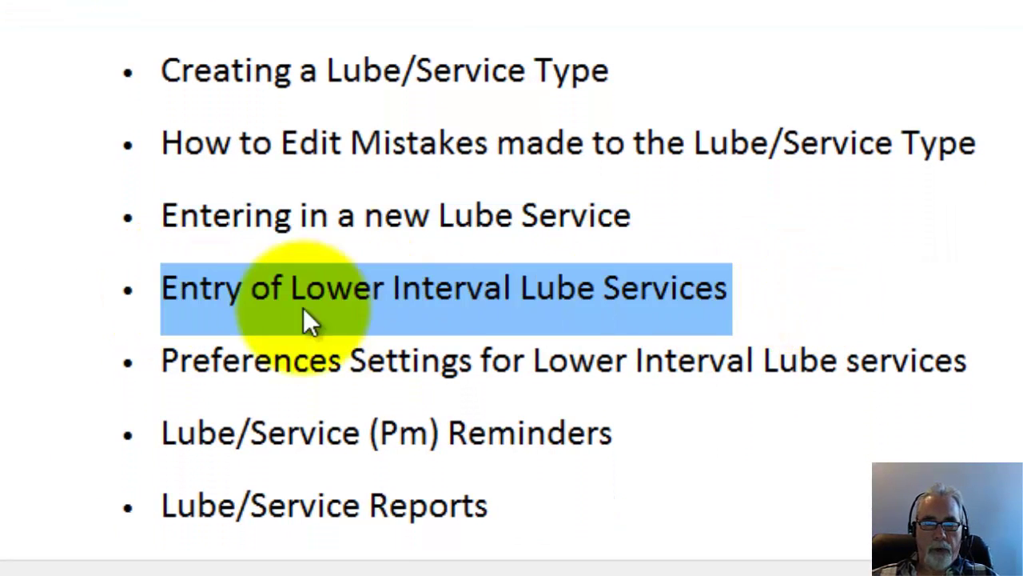
pyautogui.click(159, 369)
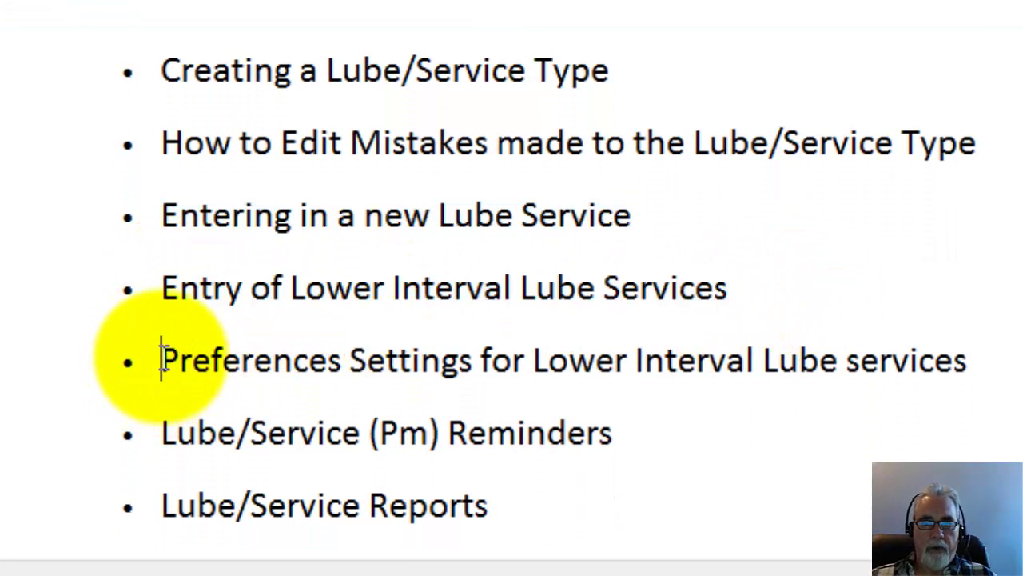
pyautogui.moveTo(160, 367); pyautogui.dragTo(1011, 392)
pyautogui.scroll(1, 792, 418)
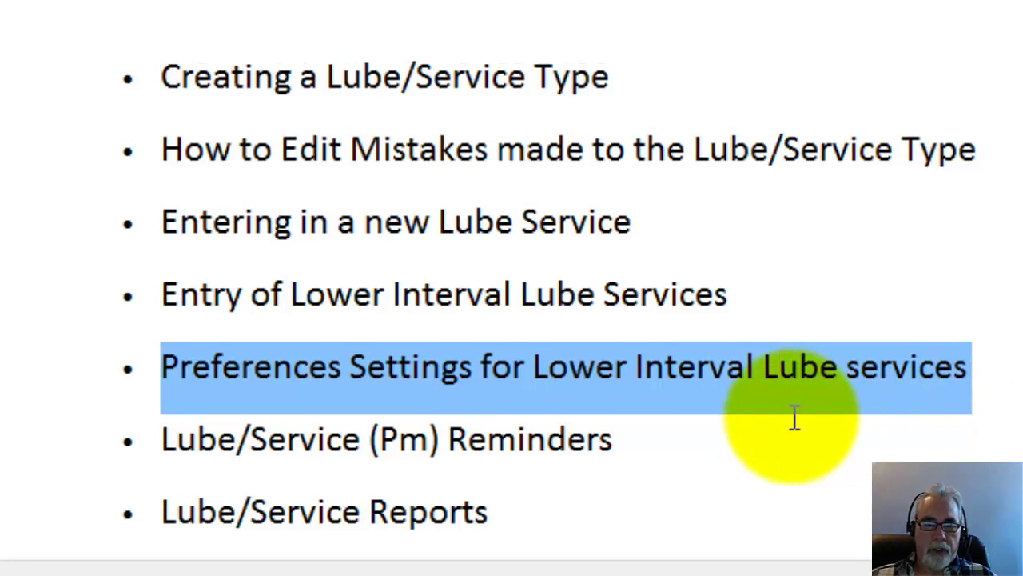
pyautogui.click(632, 440)
pyautogui.keyDown('shift'); pyautogui.click(228, 444); pyautogui.keyUp('shift')
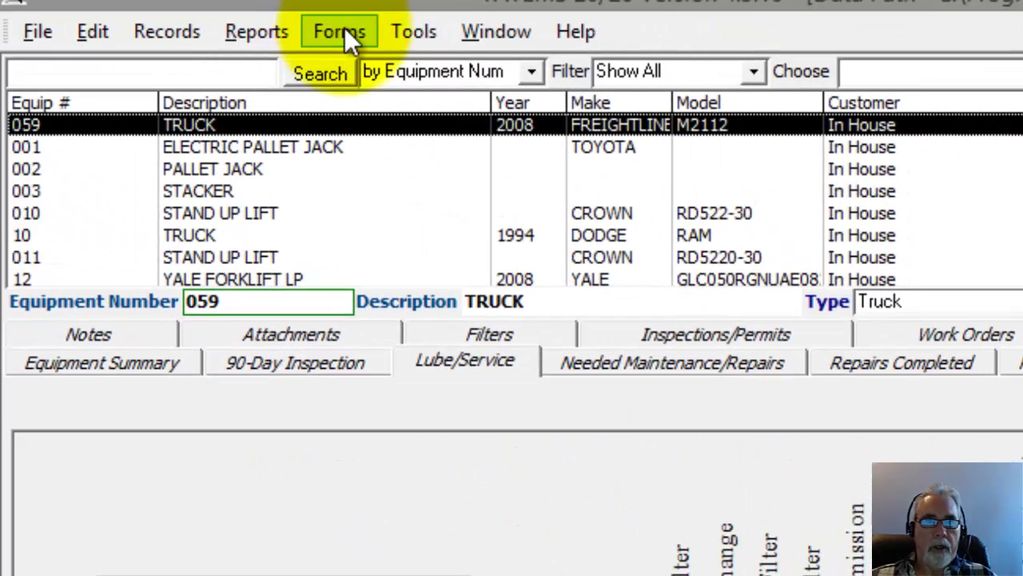
# Return to TATEMS, open the reminders popup and show the Lube/Service Reminders list
pyautogui.click(321, 32)
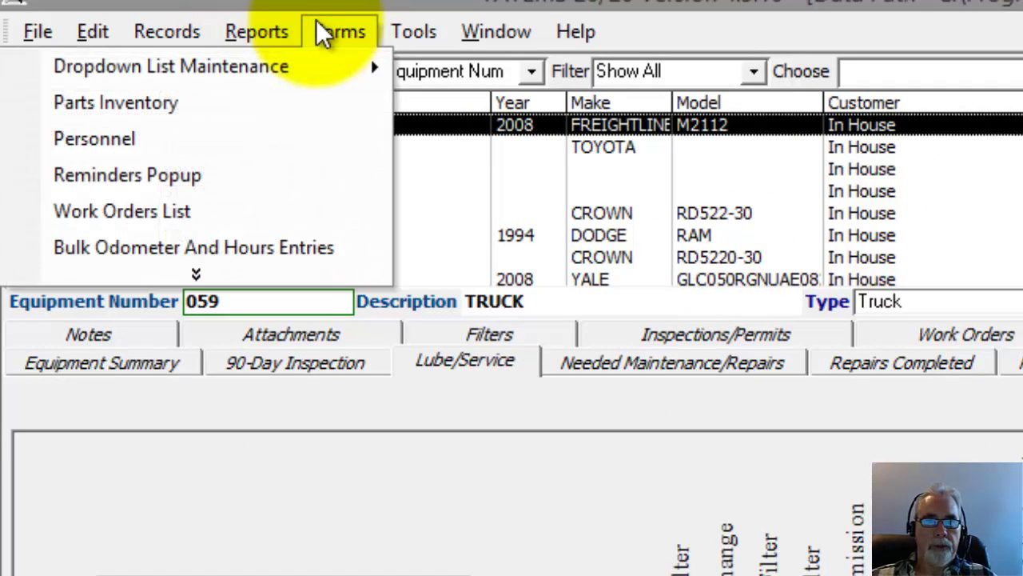
pyautogui.click(288, 192)
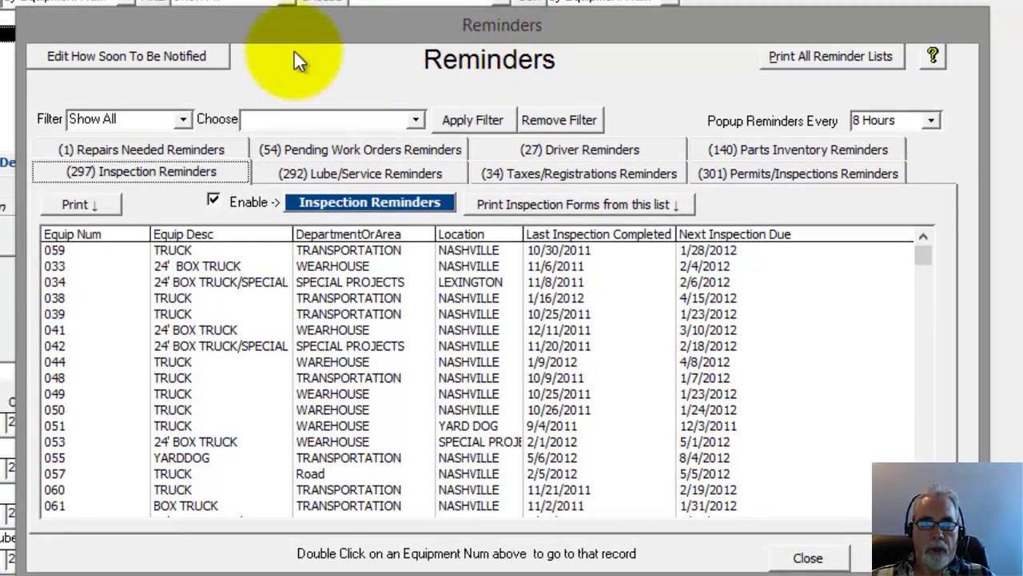
pyautogui.click(336, 171)
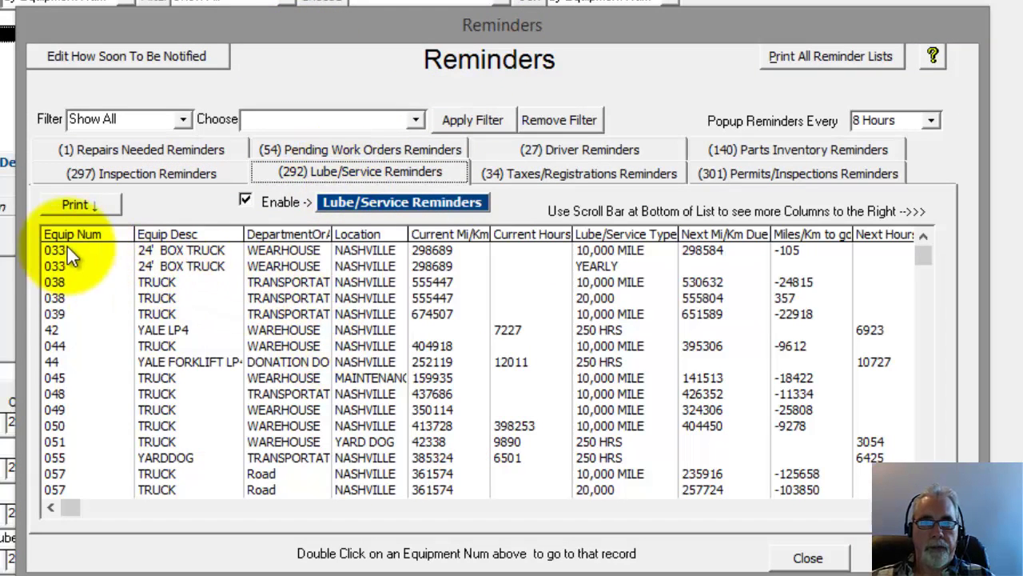
# Examine the lube/service reminders for each unit's service type, next due mileage, hours and date, and the remaining amounts
pyautogui.moveTo(924, 256)
pyautogui.mouseDown()
pyautogui.moveTo(932, 386)
pyautogui.moveTo(925, 257)
pyautogui.mouseUp()
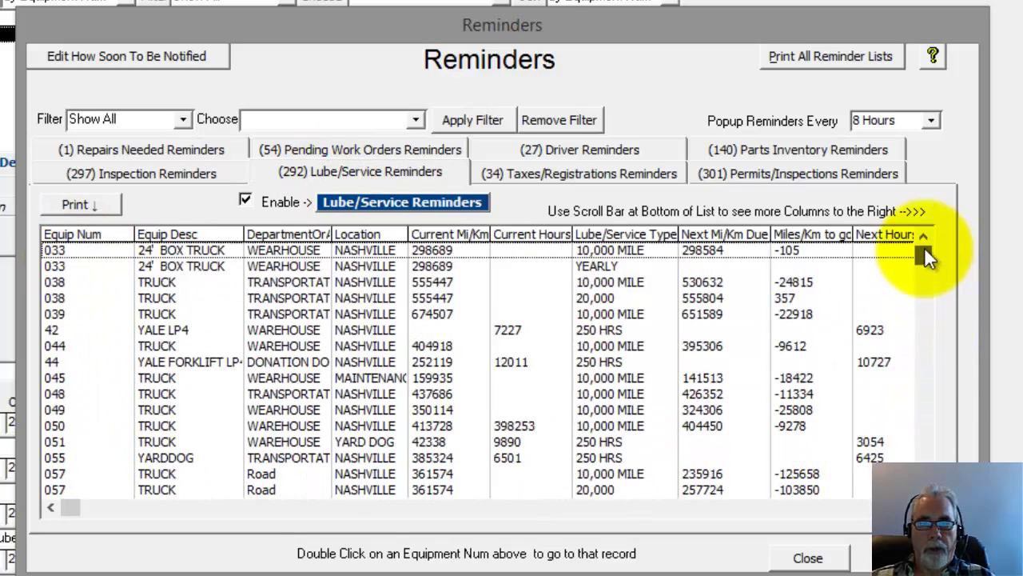
pyautogui.moveTo(924, 249)
pyautogui.mouseDown()
pyautogui.moveTo(921, 298)
pyautogui.moveTo(924, 240)
pyautogui.mouseUp()
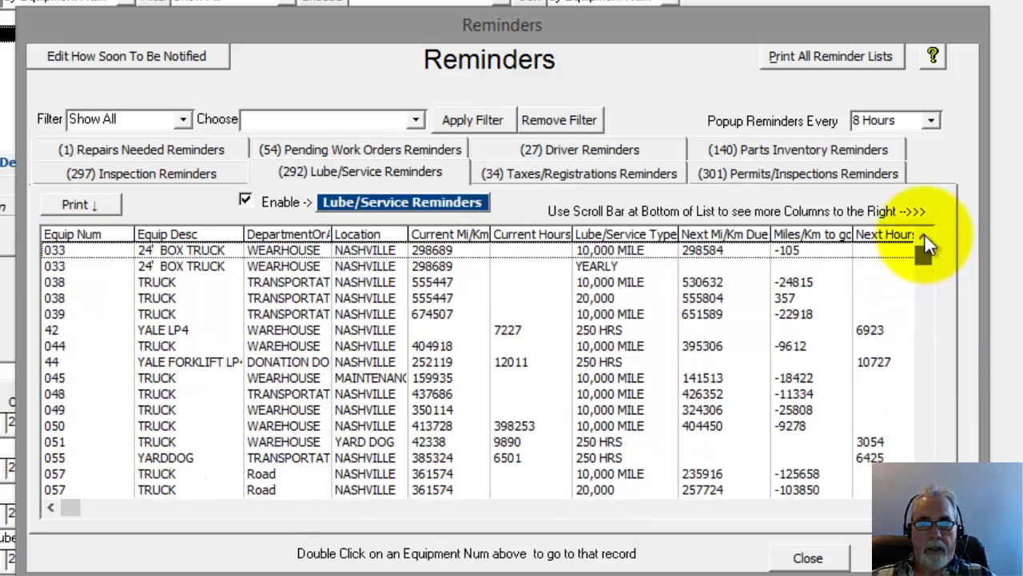
pyautogui.click(721, 249)
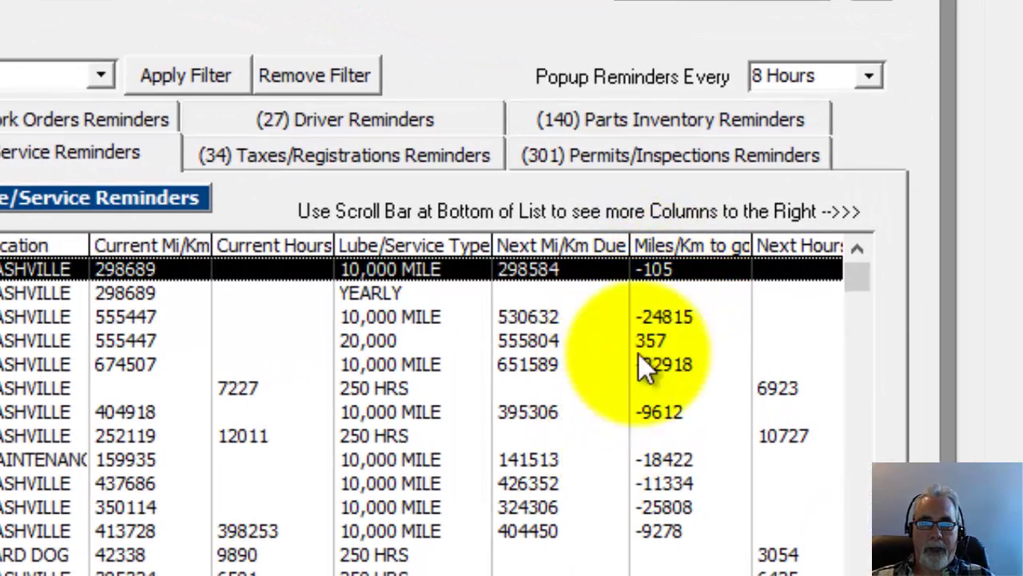
pyautogui.click(652, 296)
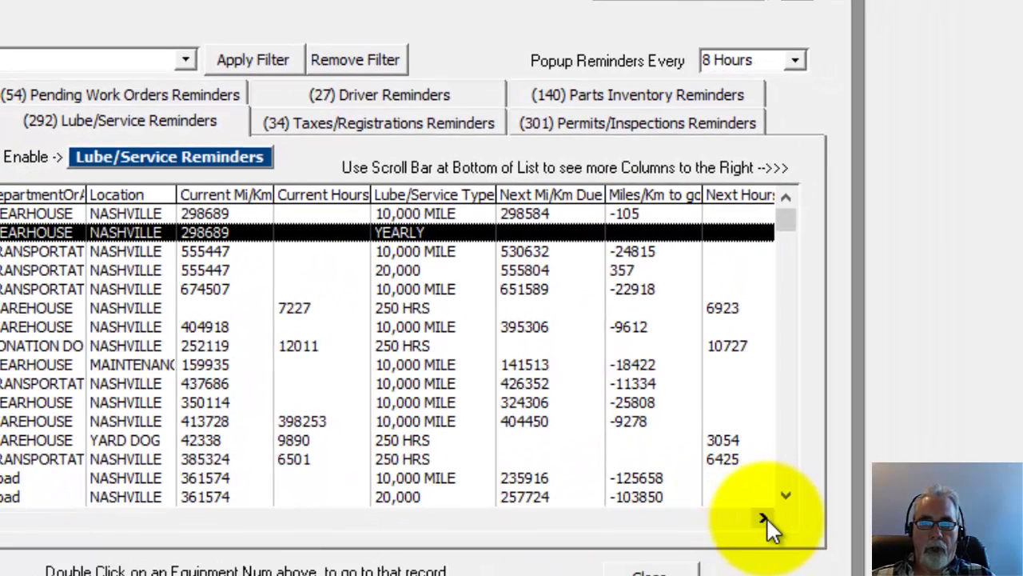
pyautogui.click(772, 536)
pyautogui.click(764, 518)
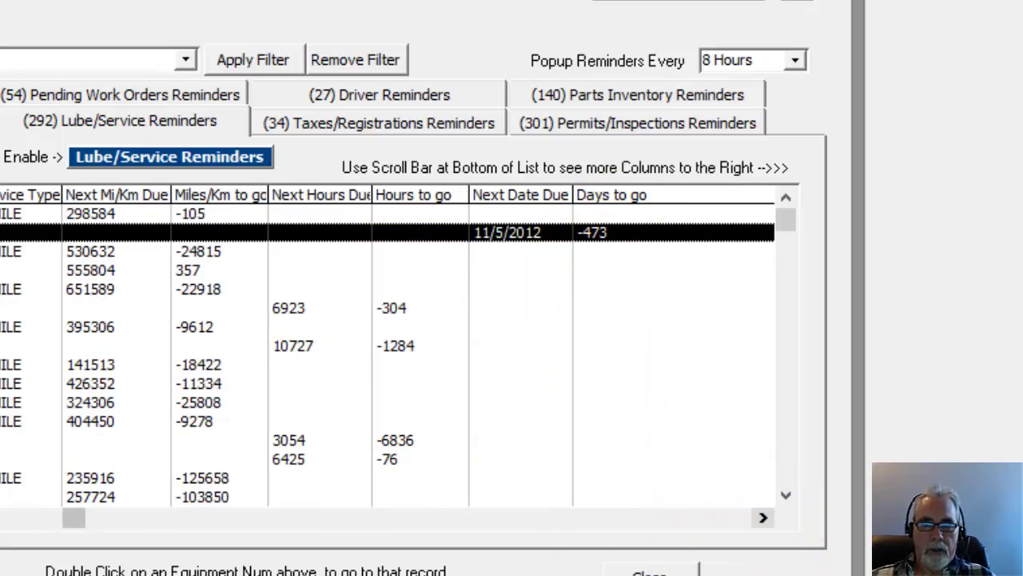
pyautogui.moveTo(68, 521); pyautogui.dragTo(0, 524)
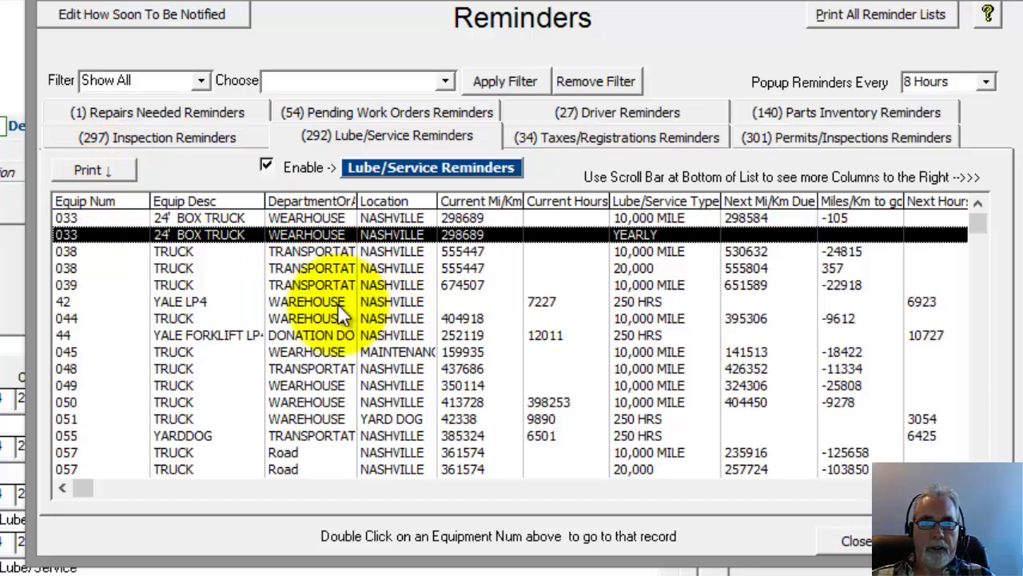
# Set the reminders filter to by Customer and check the available customer choices
pyautogui.click(202, 80)
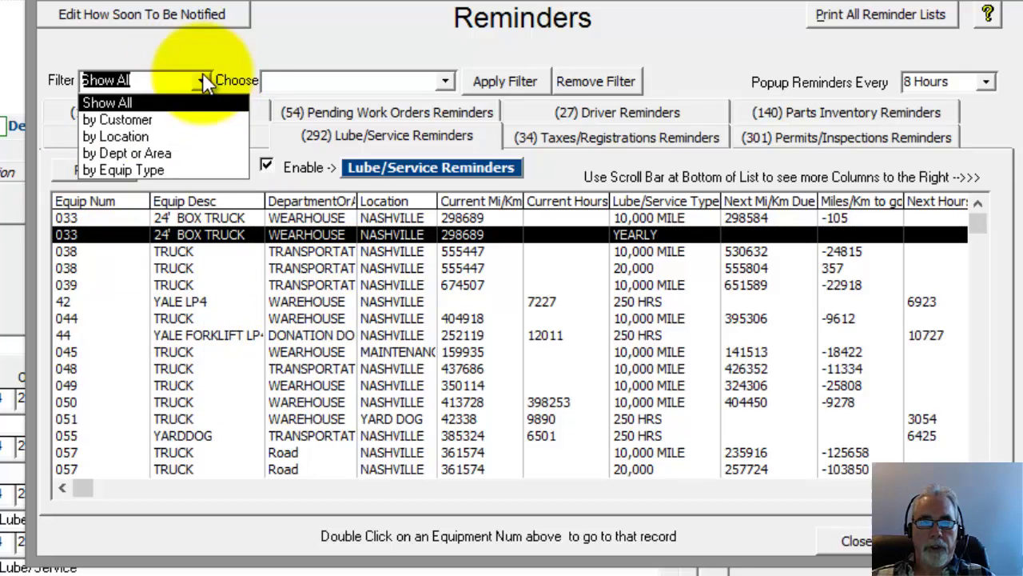
pyautogui.click(137, 122)
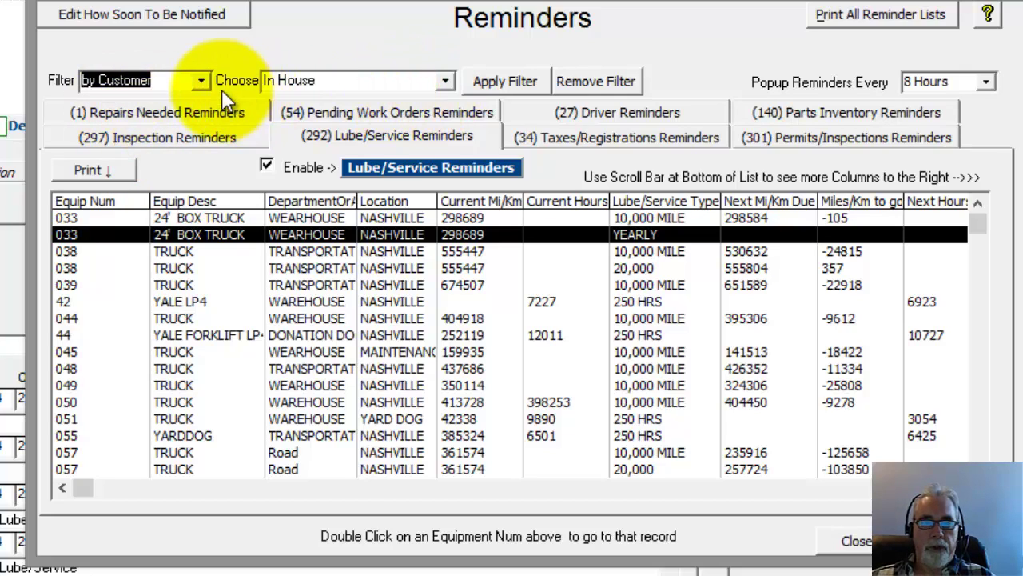
pyautogui.click(445, 81)
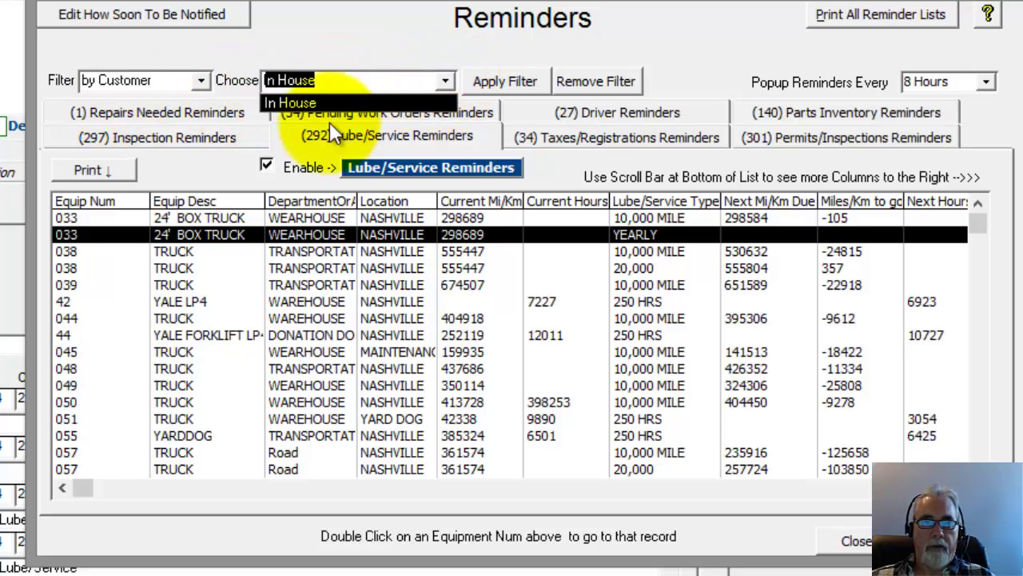
# Set the reminders filter to by Location with Motor Pool, review the location choices, and close the reminders
pyautogui.click(200, 80)
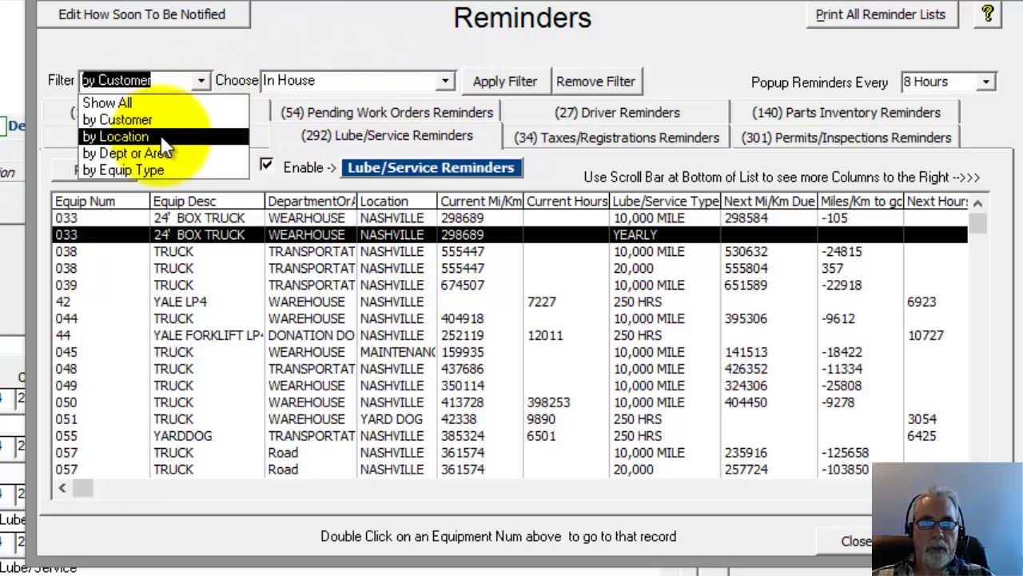
pyautogui.click(119, 136)
pyautogui.click(446, 81)
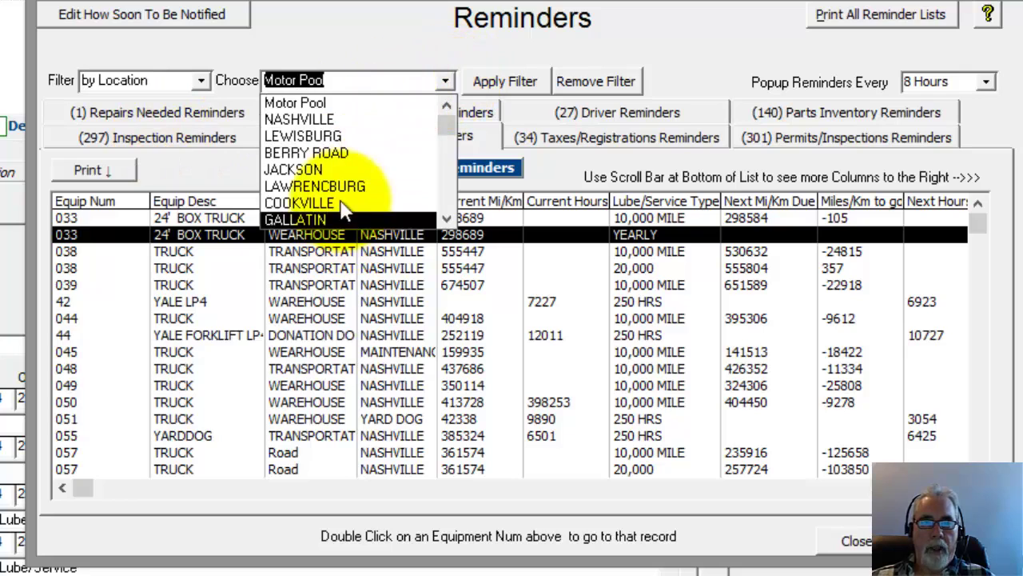
pyautogui.click(340, 40)
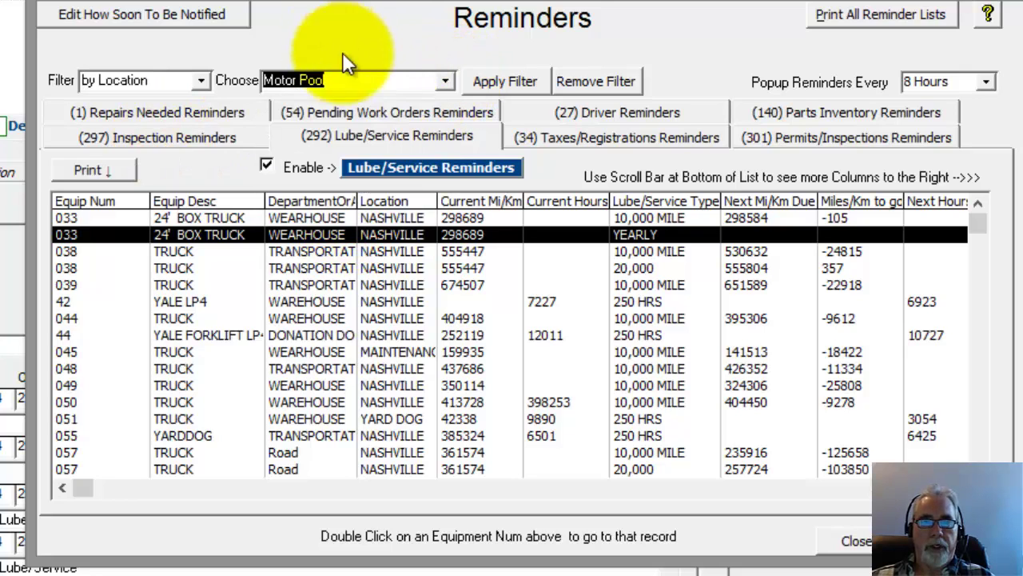
pyautogui.click(512, 81)
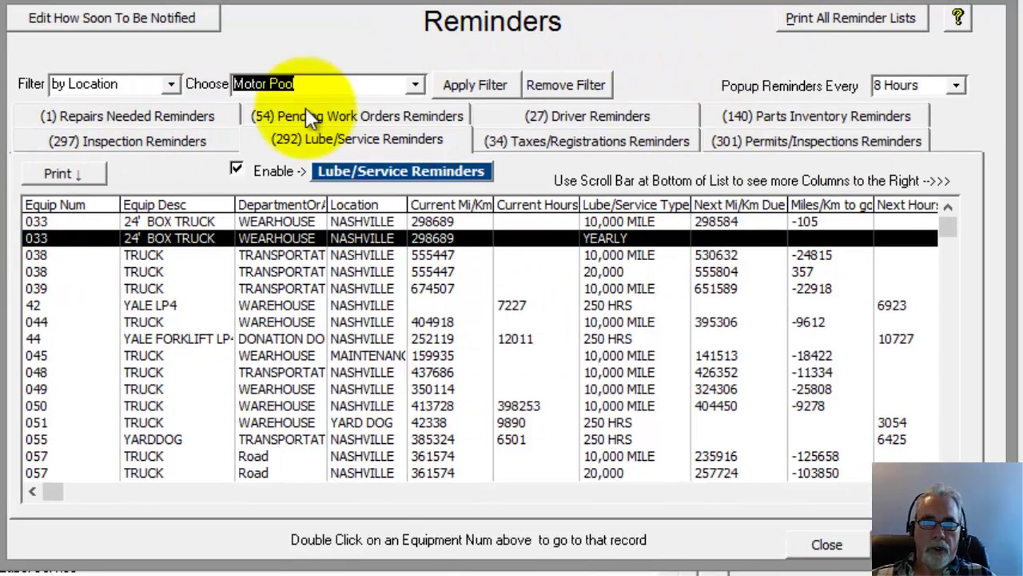
pyautogui.click(829, 544)
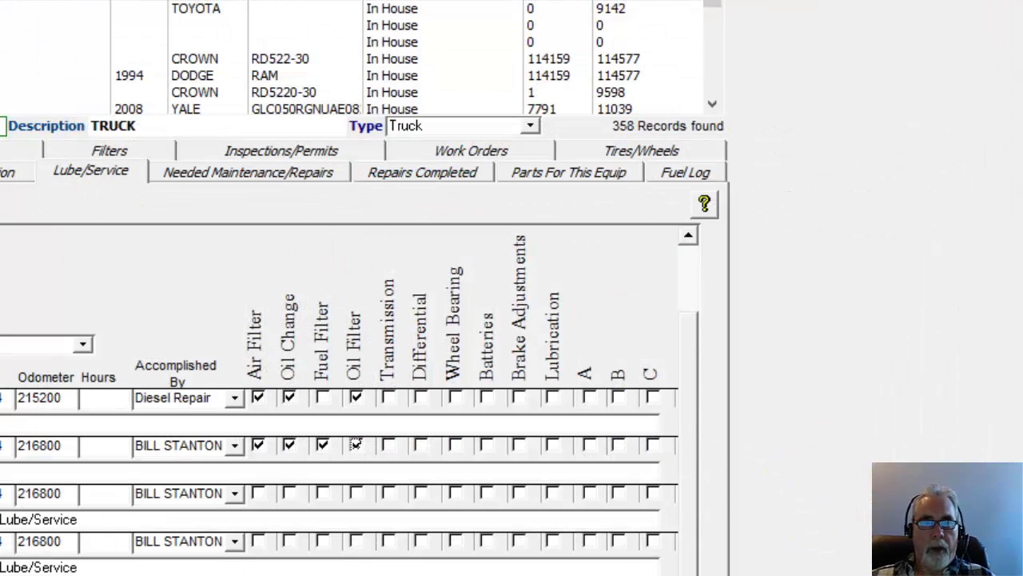
# Preview the current equipment's Lube/Service Report for truck 059 with 2014 as the year to view
pyautogui.click(24, 5)
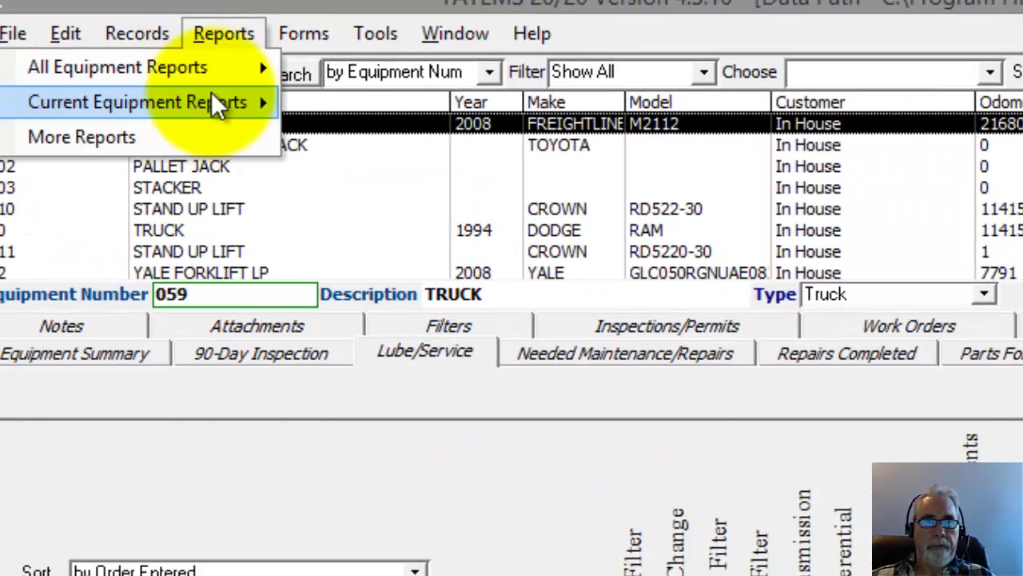
pyautogui.moveTo(217, 104)
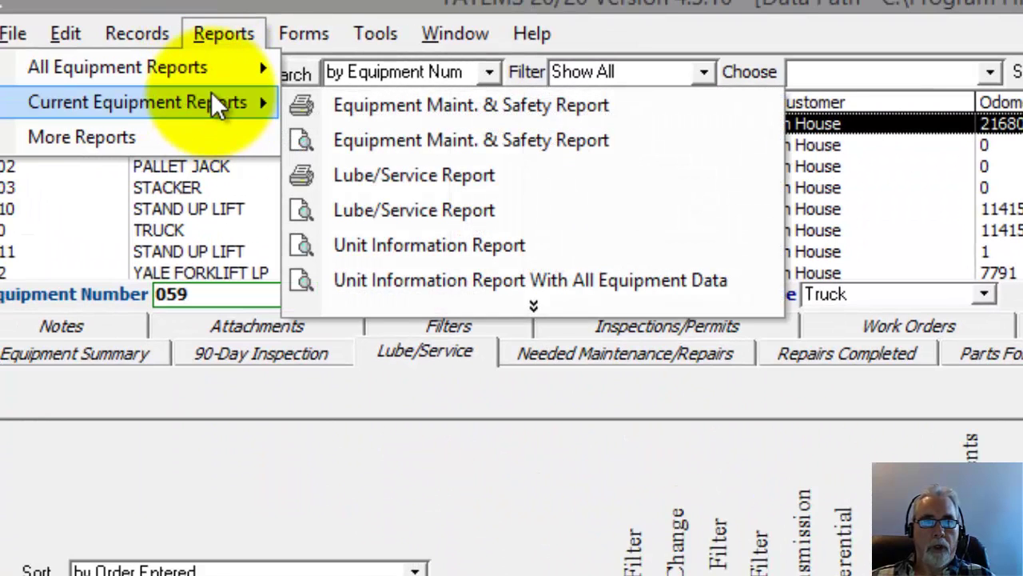
pyautogui.click(481, 210)
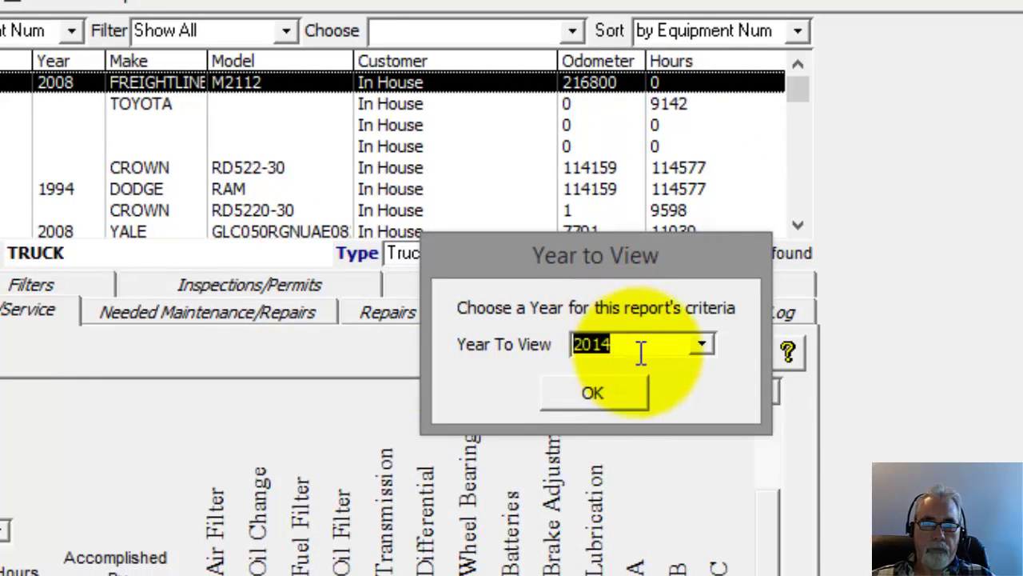
pyautogui.click(730, 352)
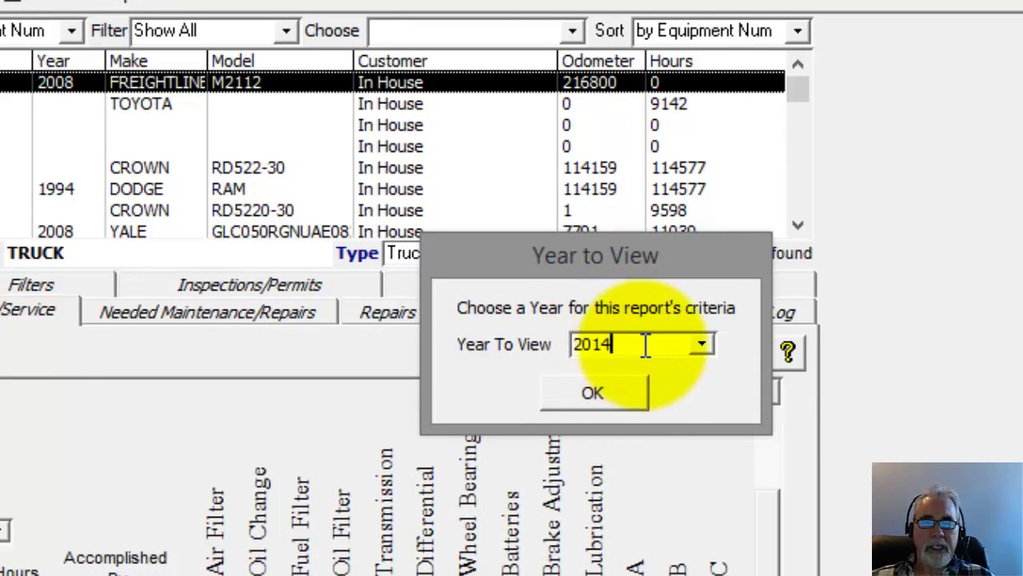
pyautogui.moveTo(631, 254); pyautogui.dragTo(549, 251)
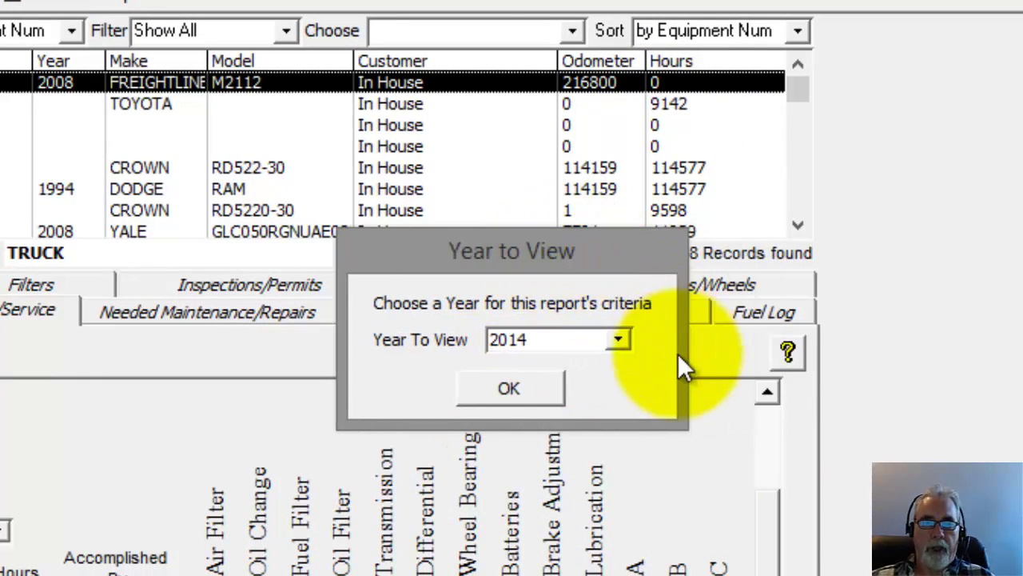
pyautogui.click(619, 341)
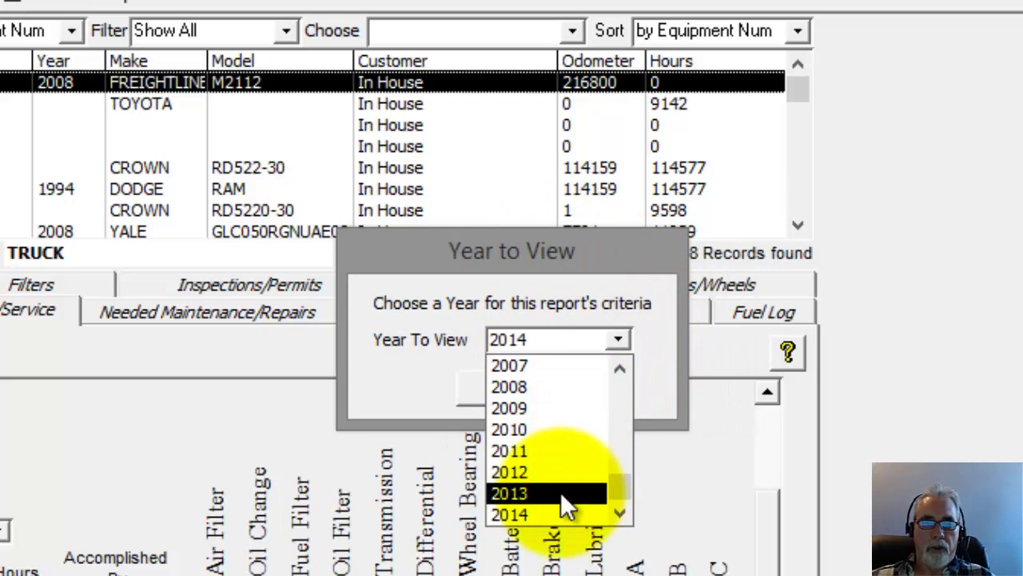
pyautogui.click(513, 511)
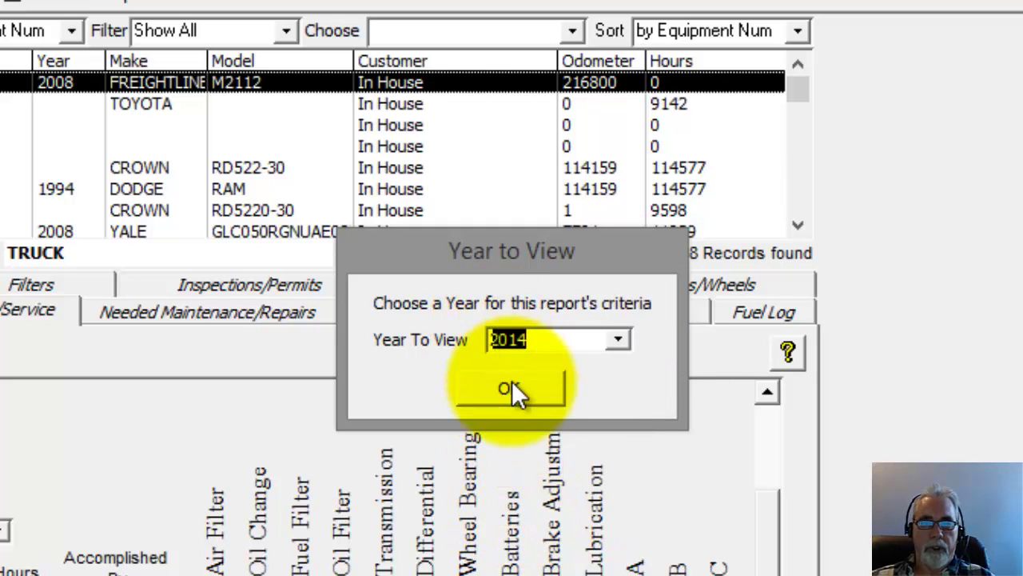
pyautogui.click(512, 391)
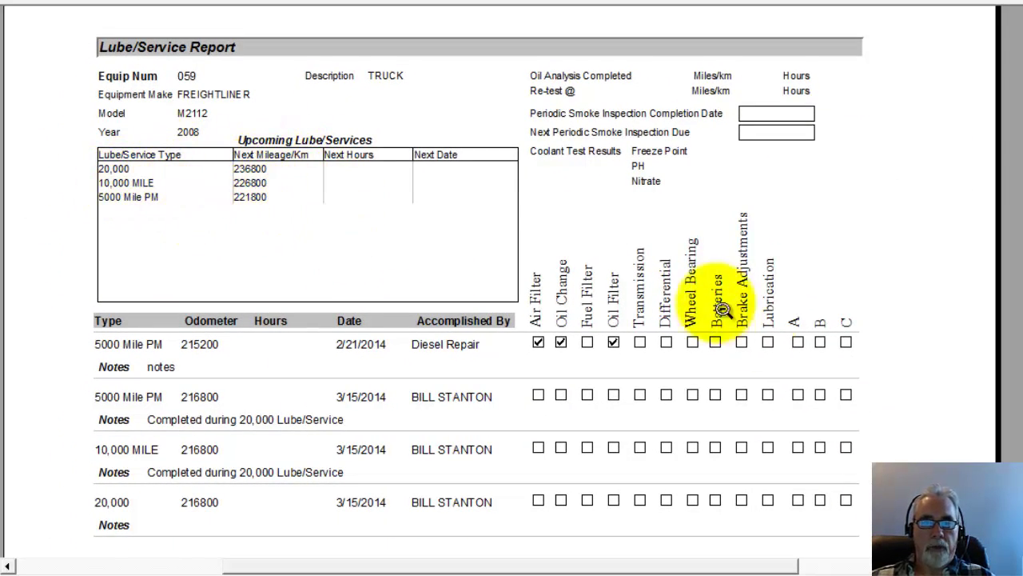
# Examine the report's upcoming lube services and completed service entries for truck 059, and close the preview
pyautogui.click(285, 391)
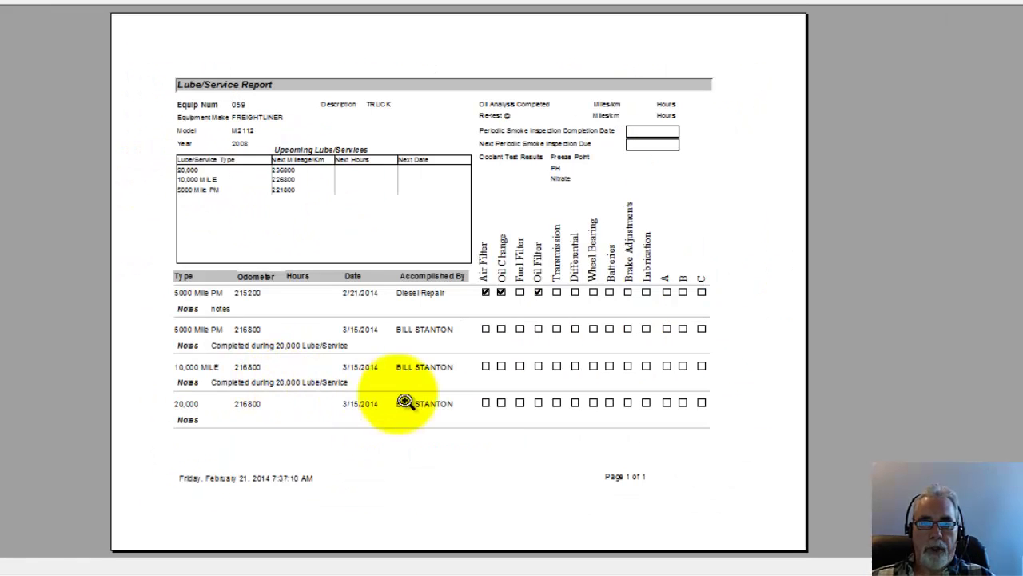
pyautogui.click(587, 354)
pyautogui.click(529, 145)
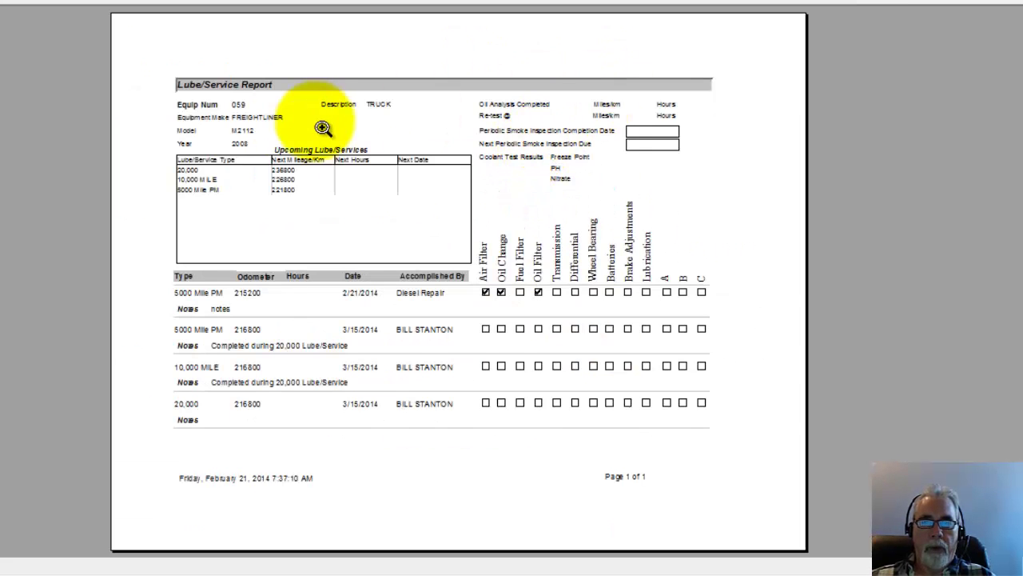
pyautogui.click(298, 128)
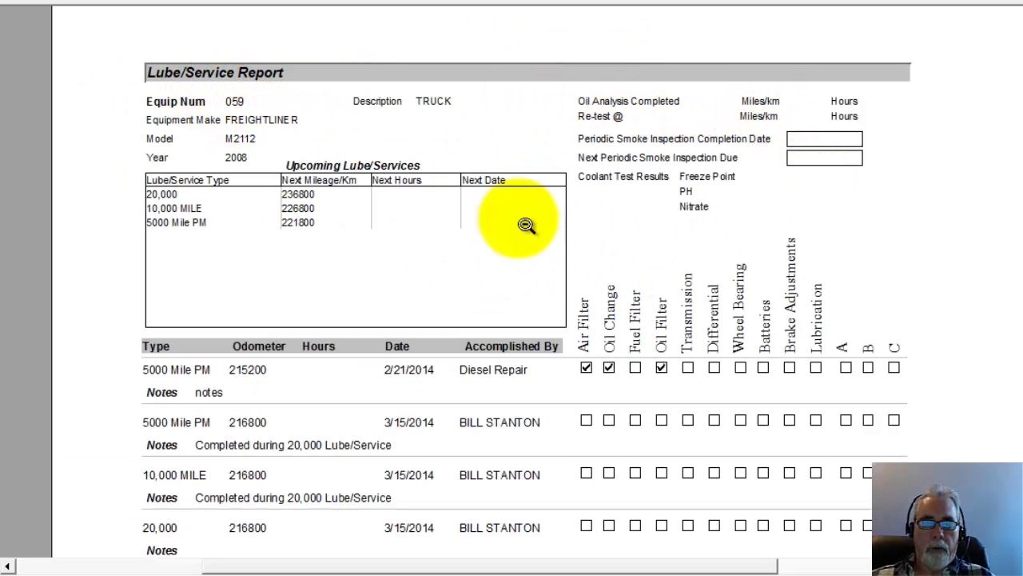
pyautogui.press('Escape')
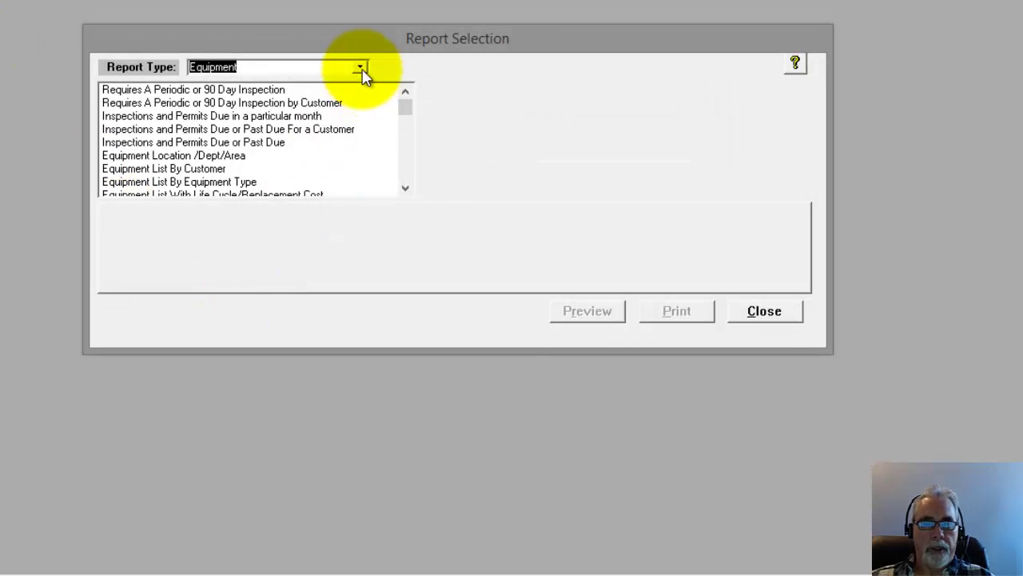
# List the Lube/Service reports and check the criteria for All Equipment Grouped By Equipment and both Lube Service Reminder reports
pyautogui.click(359, 67)
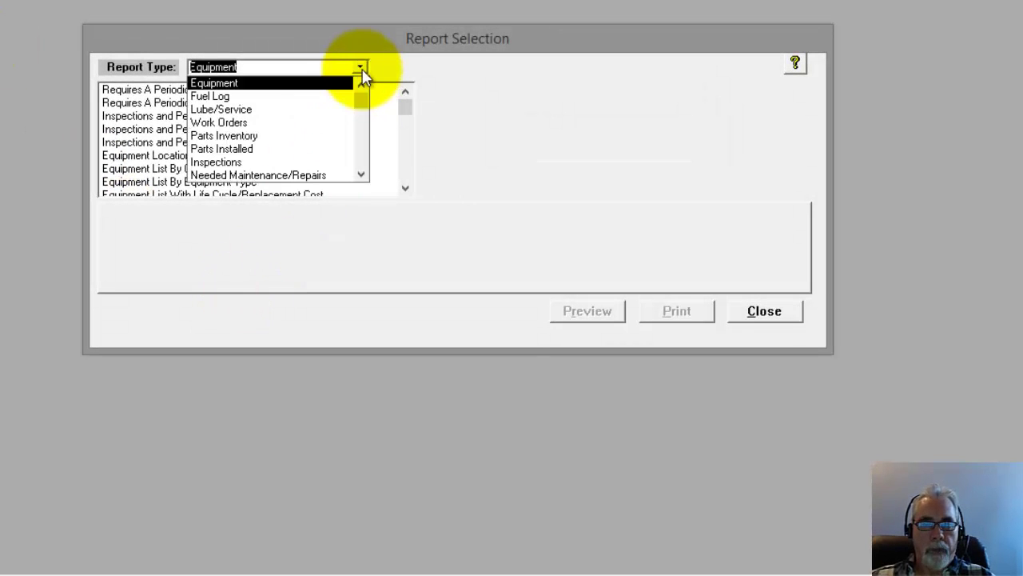
pyautogui.click(240, 109)
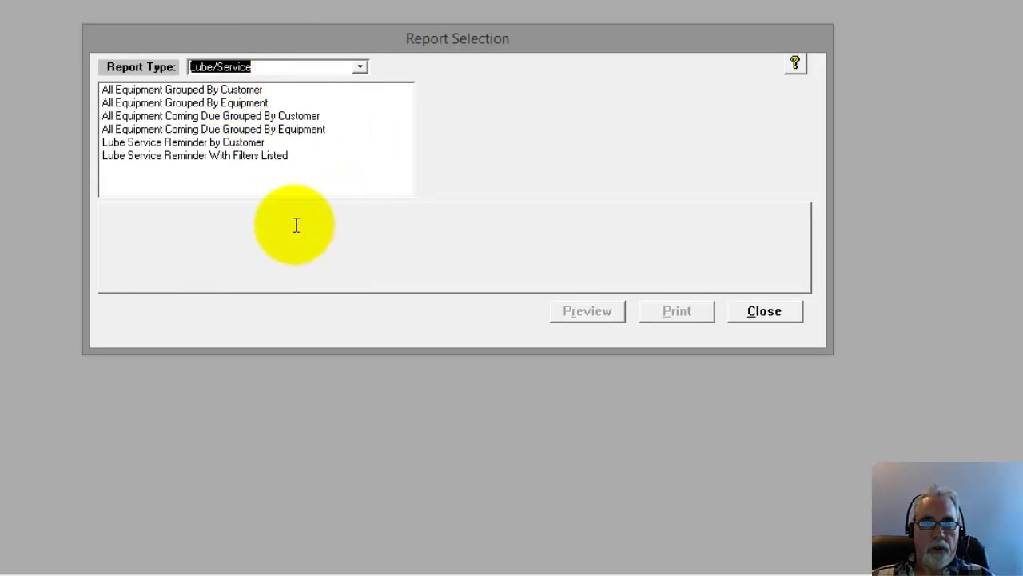
pyautogui.click(238, 104)
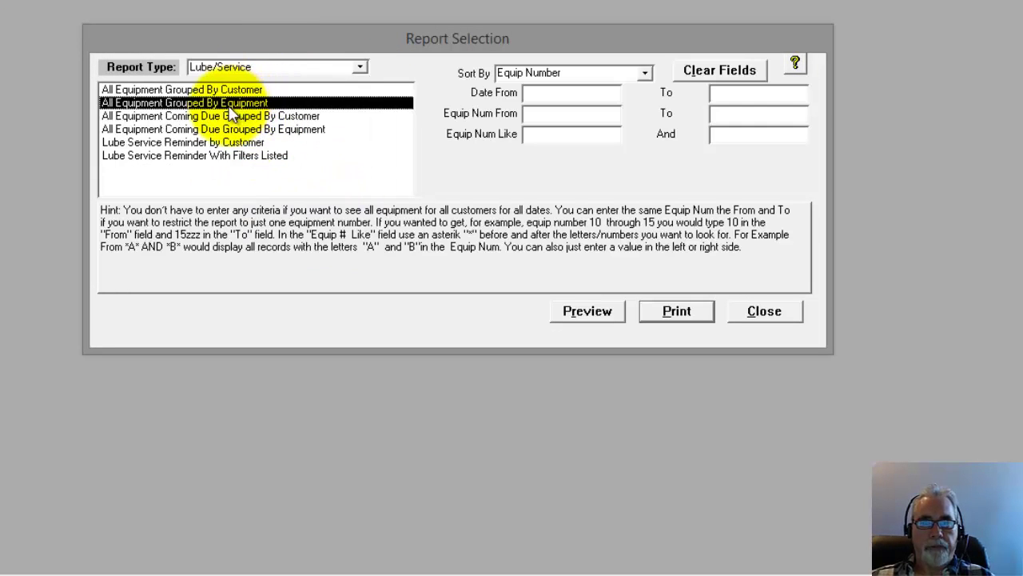
pyautogui.click(202, 157)
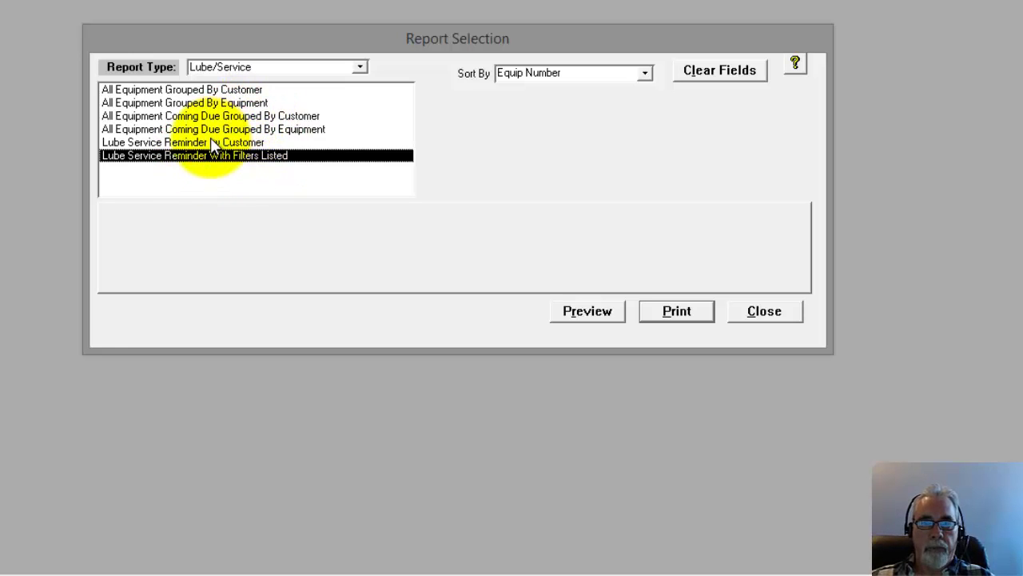
pyautogui.click(213, 145)
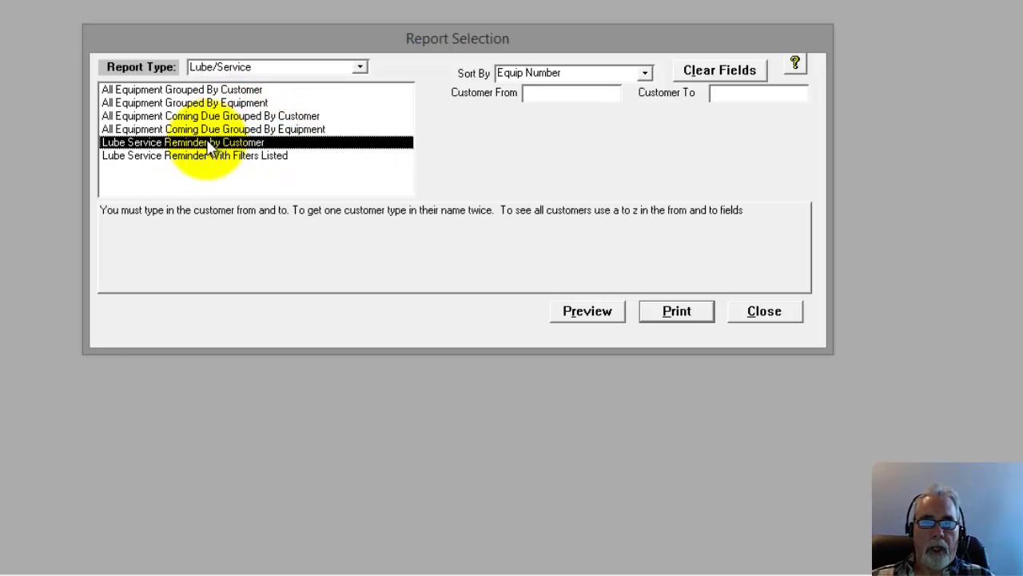
# Review the criteria of All Equipment Coming Due Grouped By Equipment, including the Next Lube Date range, and close the report selection
pyautogui.click(229, 128)
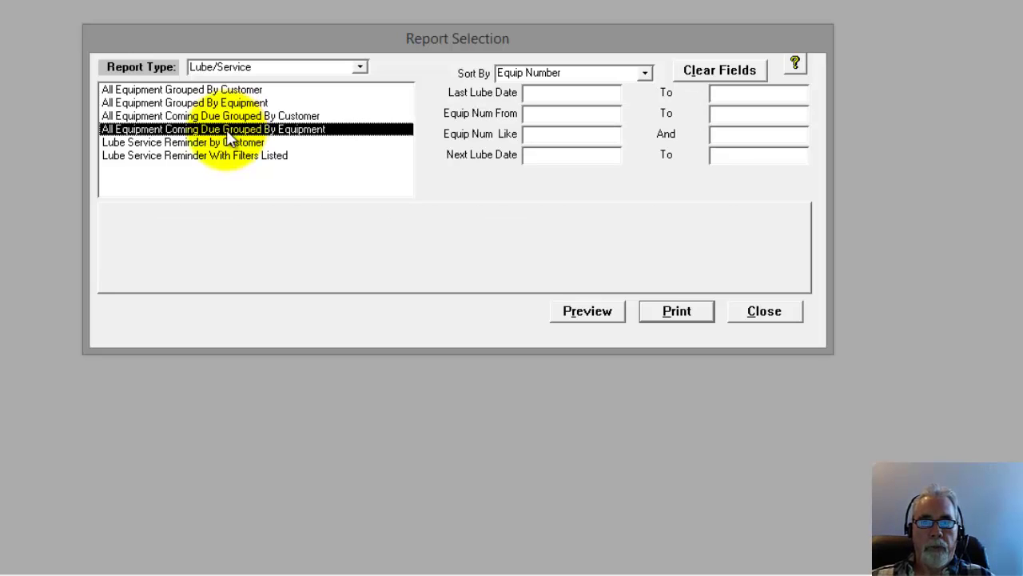
pyautogui.click(553, 157)
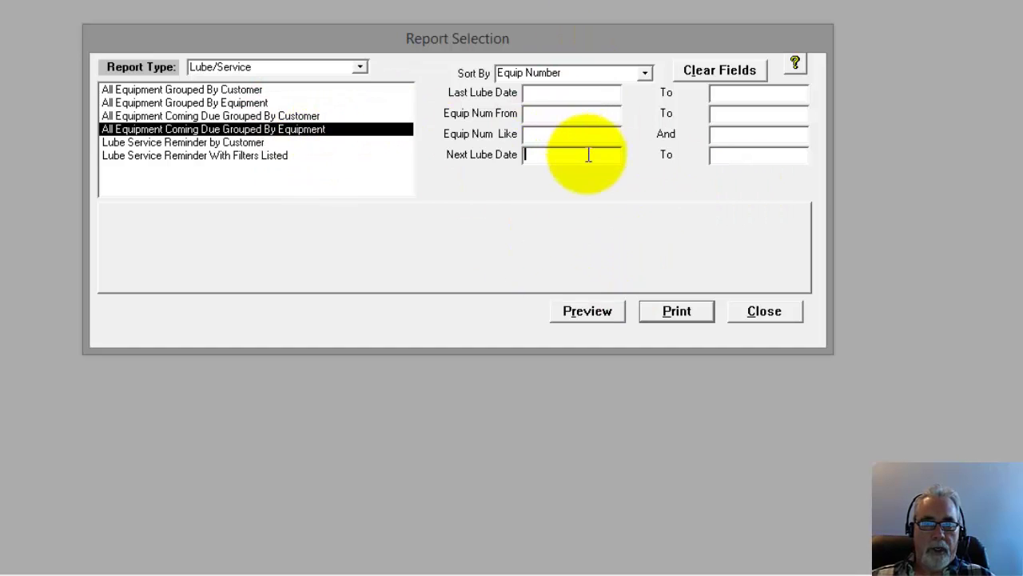
pyautogui.moveTo(555, 44); pyautogui.dragTo(543, 44)
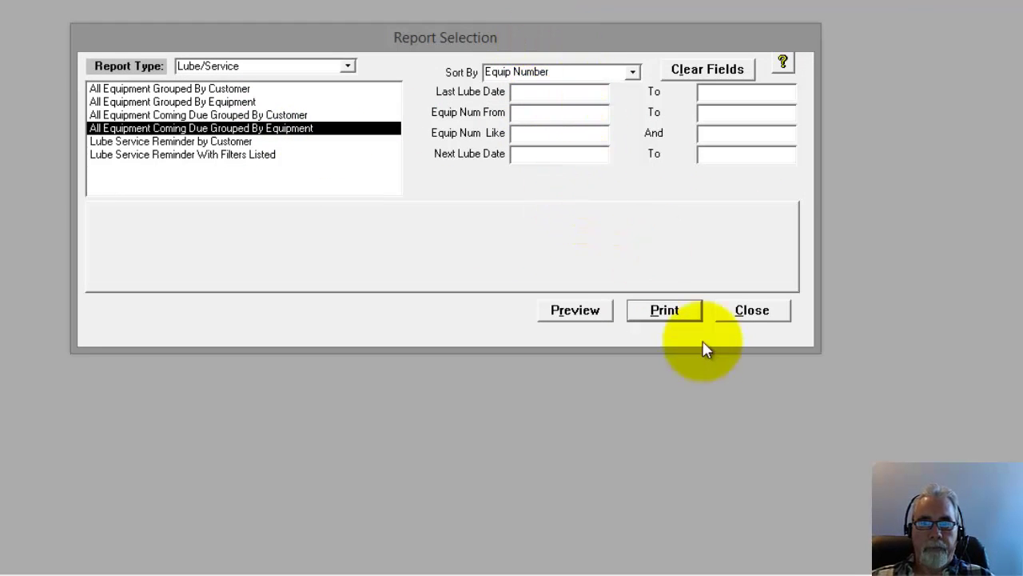
pyautogui.click(753, 311)
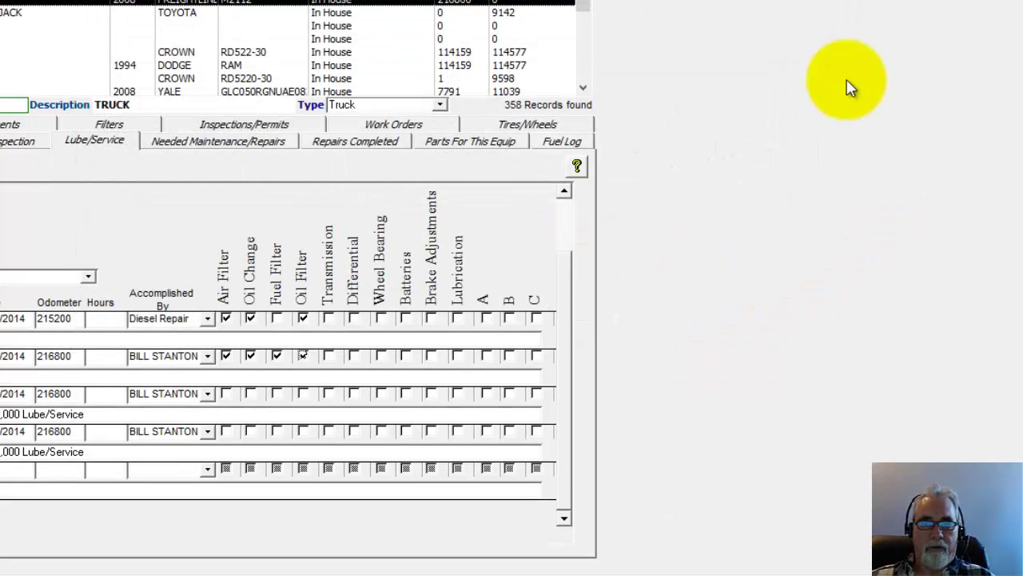